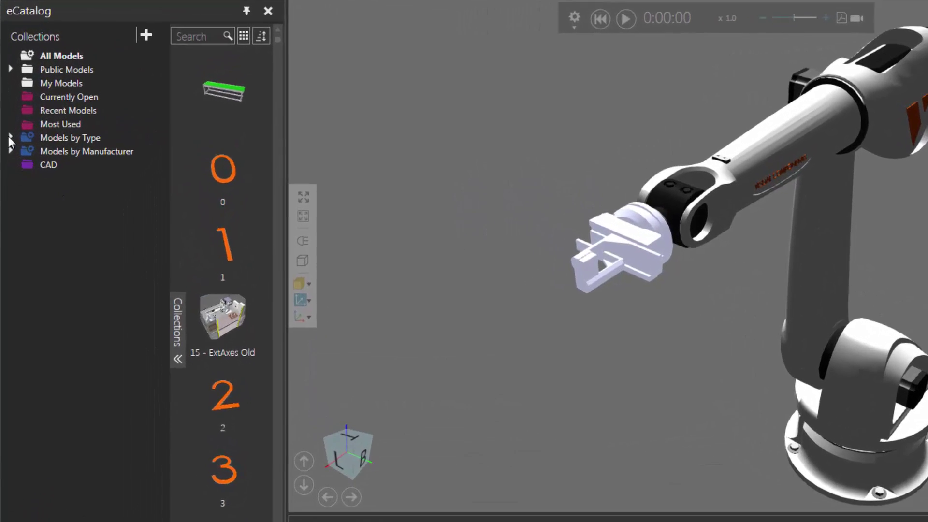
Step: Add the Can model from the Visual Components products and containers to the floor beside the robot base
click(7, 159)
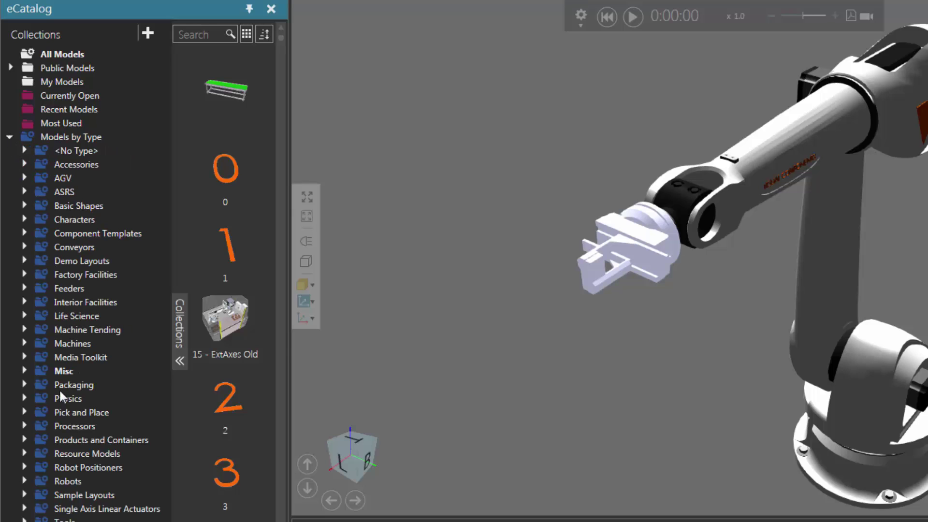
click(24, 440)
click(116, 481)
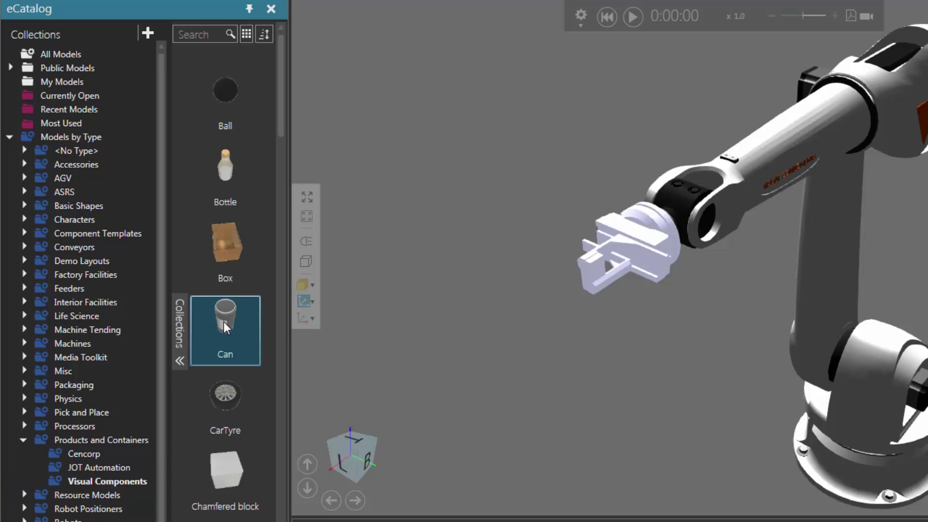
drag(675, 428, 675, 427)
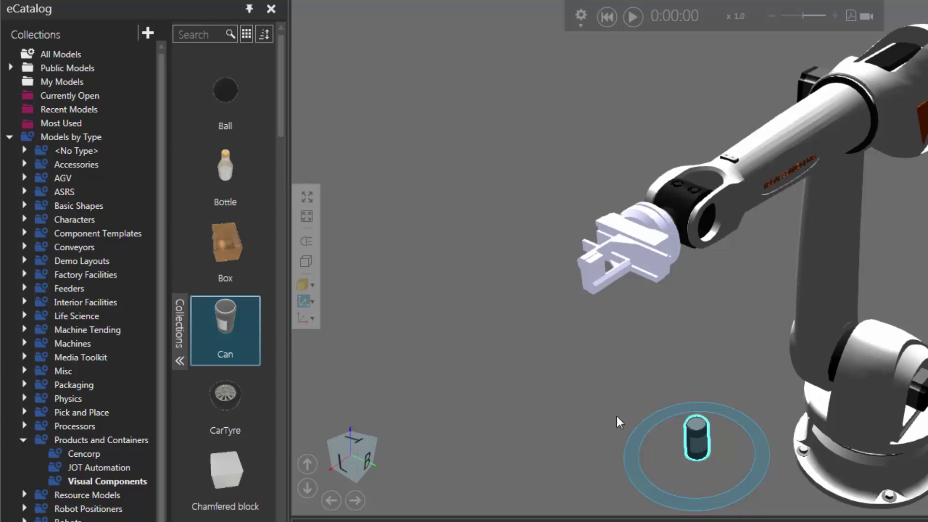
Step: Search the Interior Facilities models for "table" and place Table A in front of the robot, beneath the gripper
click(69, 299)
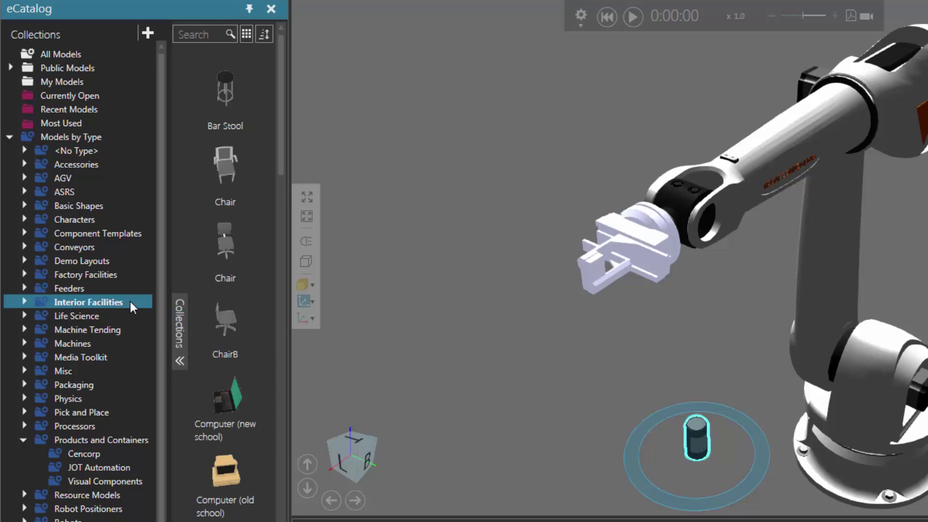
text(table)
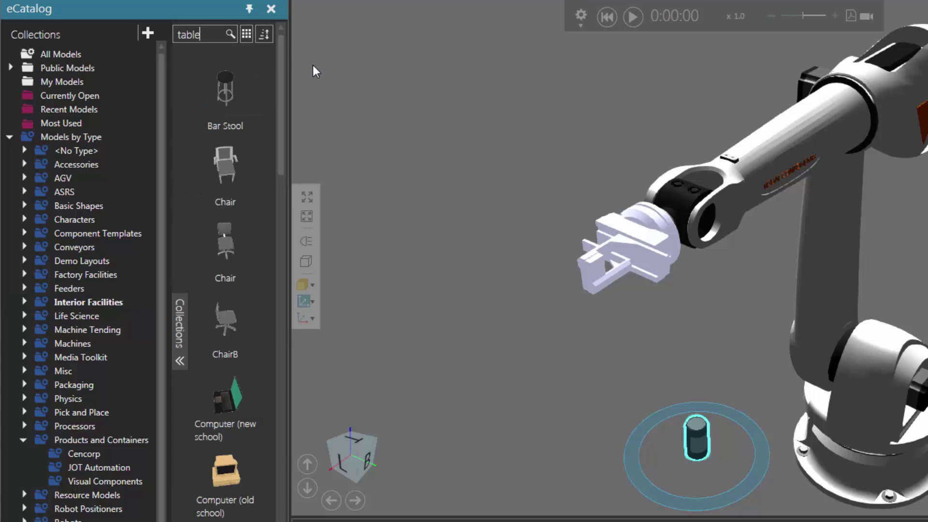
click(239, 306)
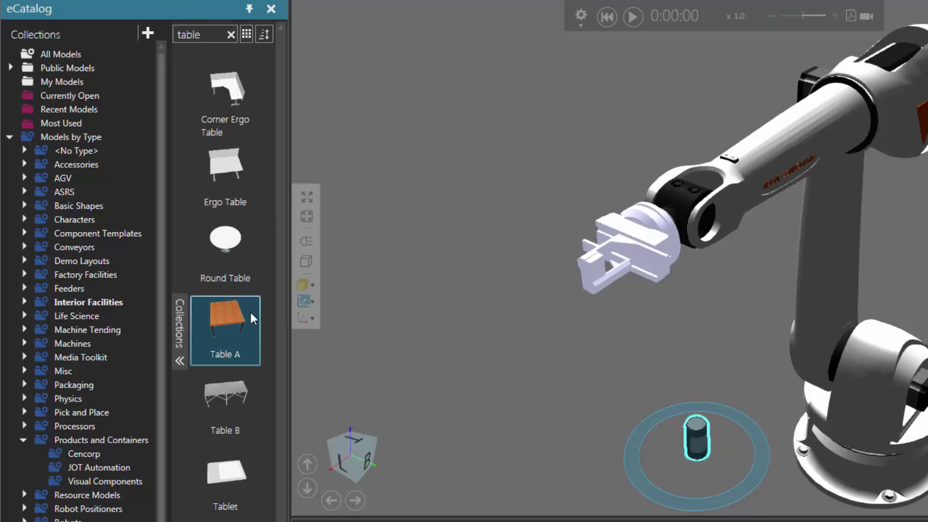
drag(344, 315, 546, 336)
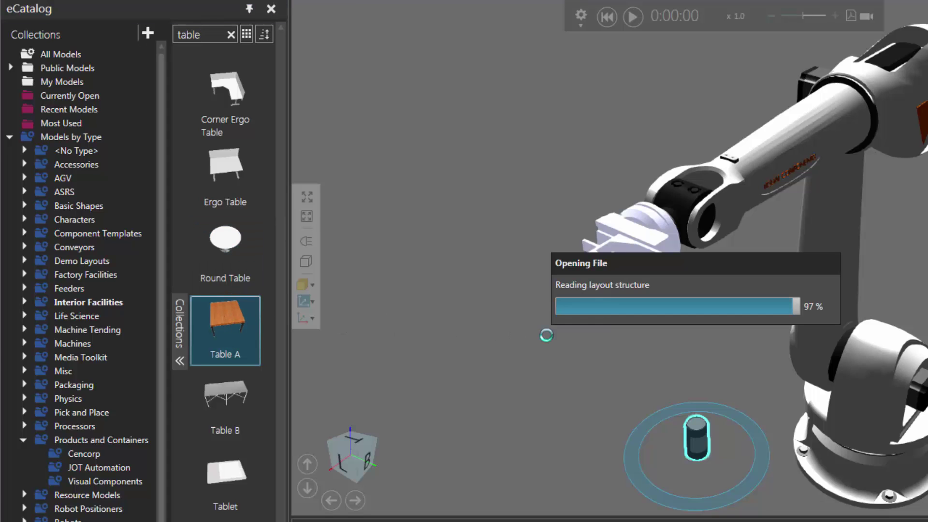
drag(540, 256, 561, 315)
right_drag(640, 398, 708, 381)
right_drag(725, 431, 715, 402)
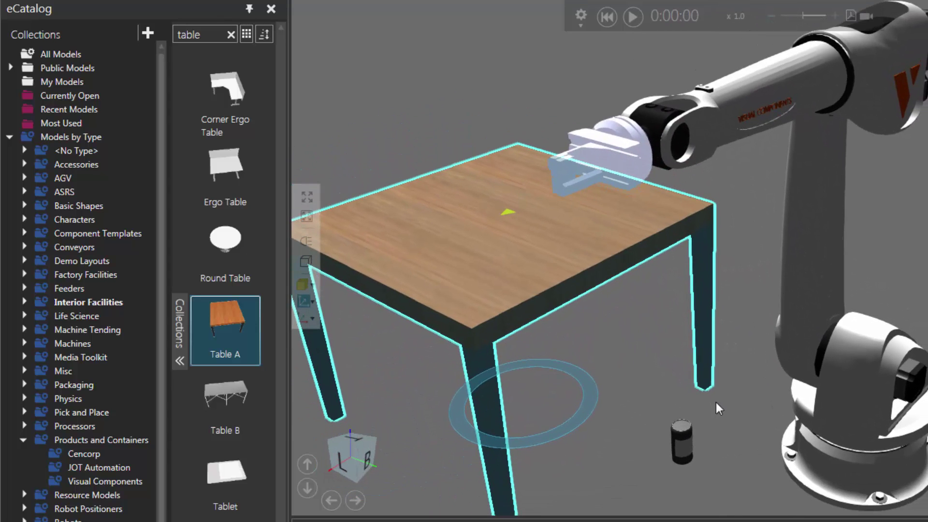
Step: Align the bottom of the can to the tabletop so it stands on Table A near the robot
click(683, 442)
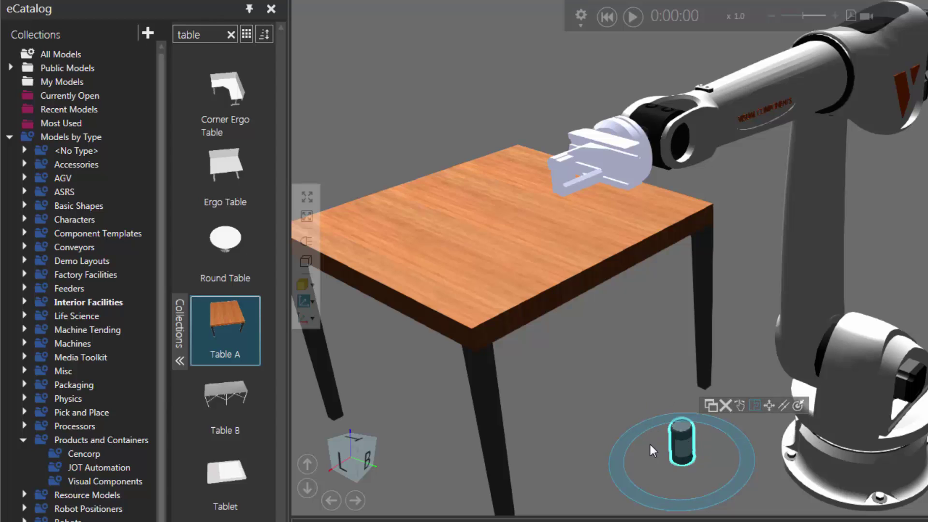
key(shift)
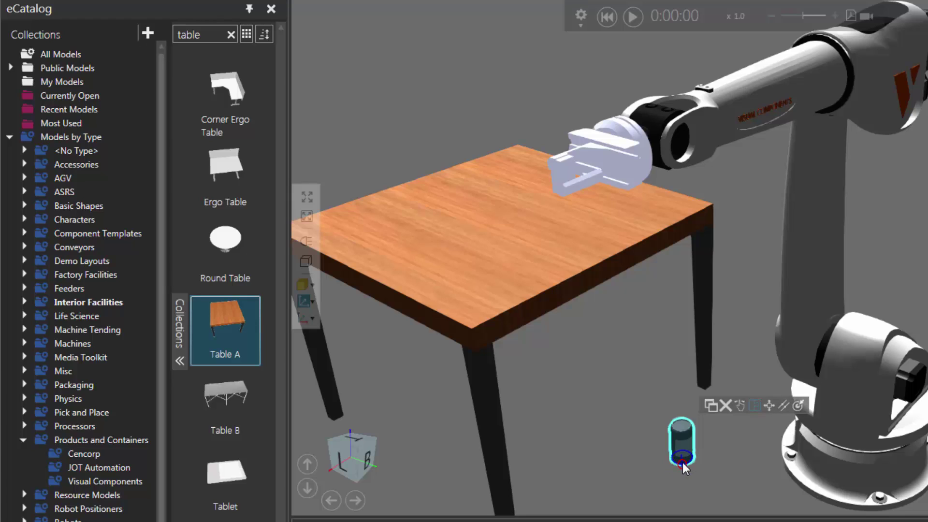
drag(683, 462, 697, 421)
drag(647, 314, 569, 247)
right_drag(650, 356, 727, 404)
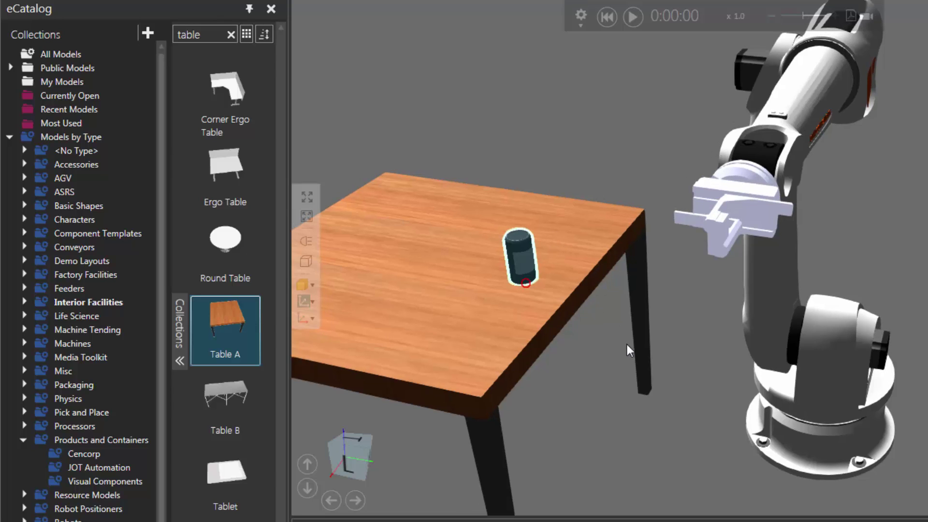
key(Escape)
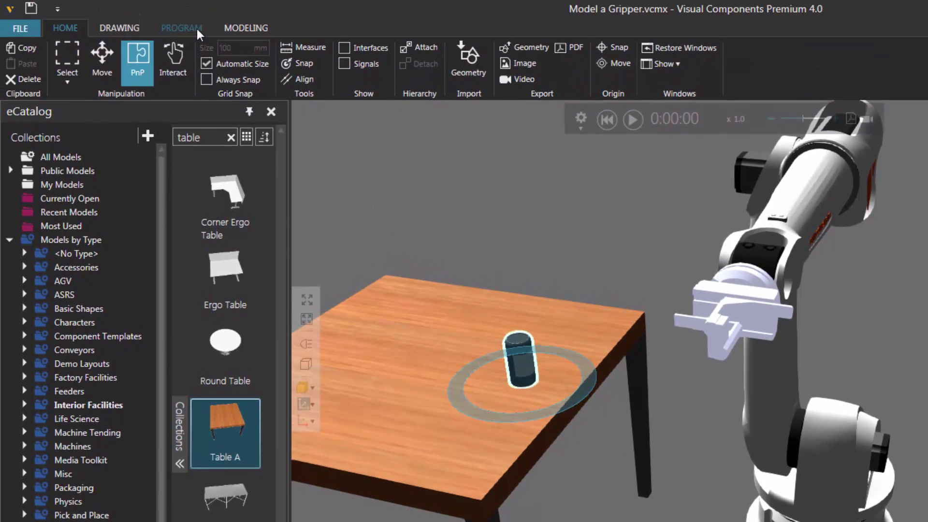
Step: Select the robot for programming and set its base to BASE_1 and its tool to GripperTool_1
click(197, 1)
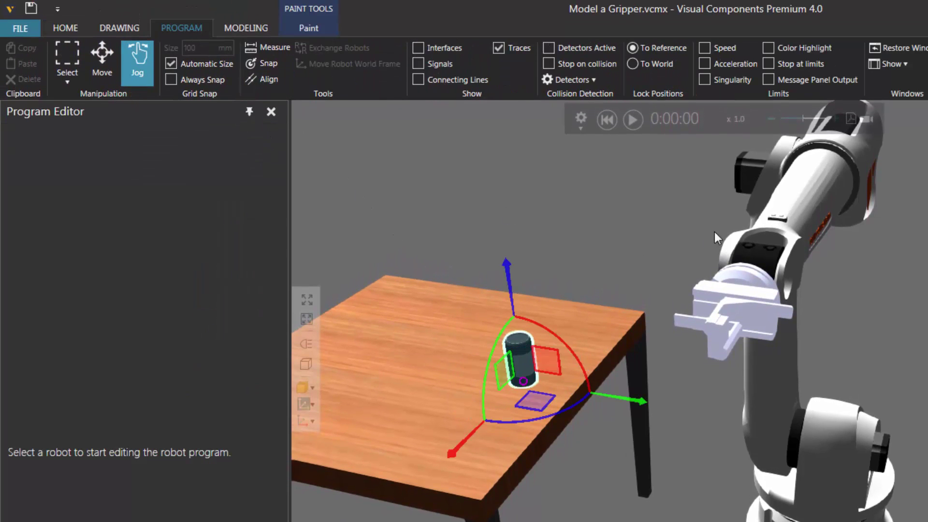
click(792, 208)
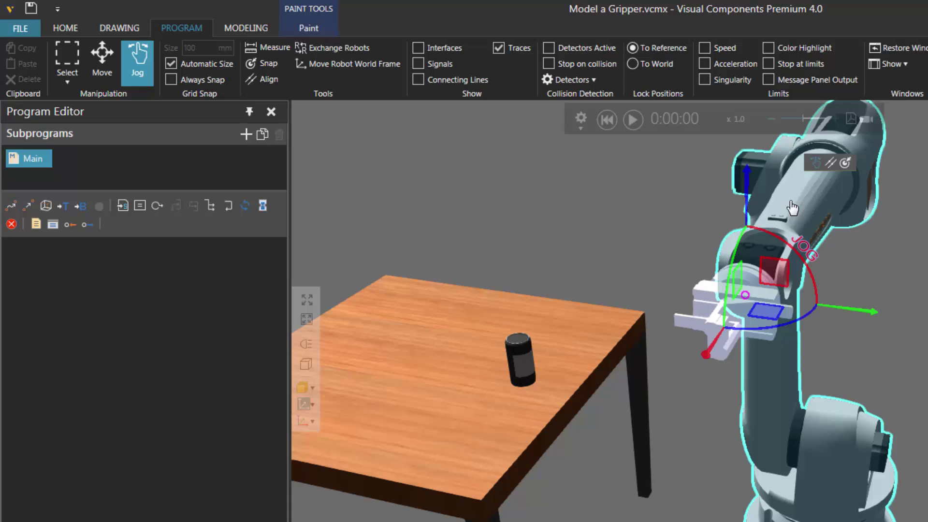
right_drag(793, 208, 848, 277)
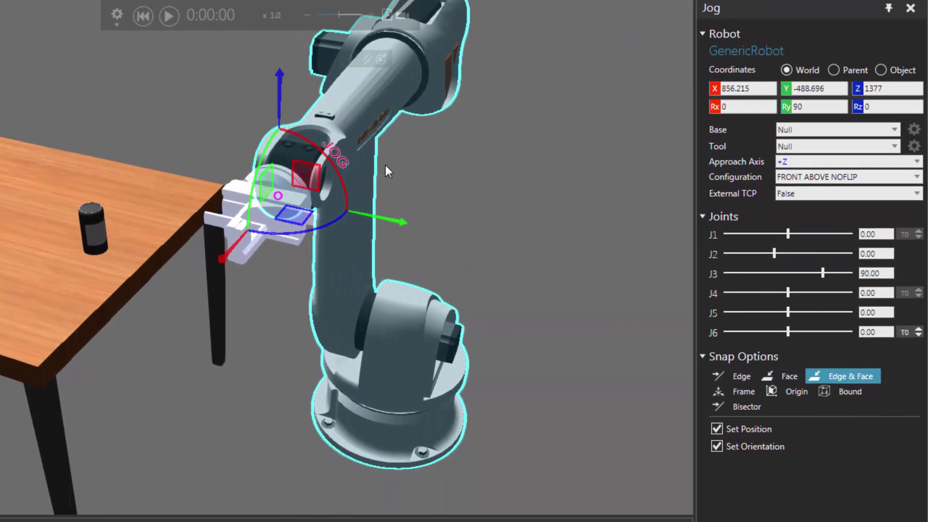
click(815, 130)
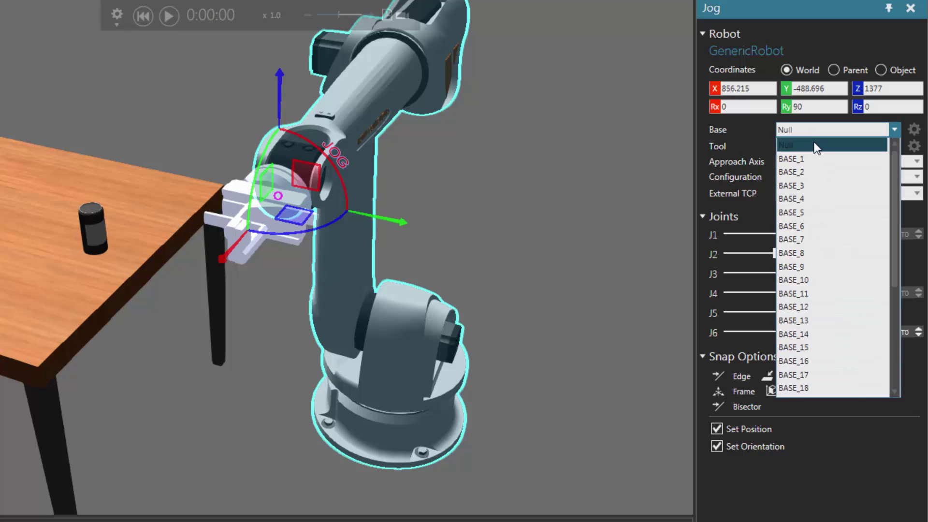
click(816, 159)
click(894, 146)
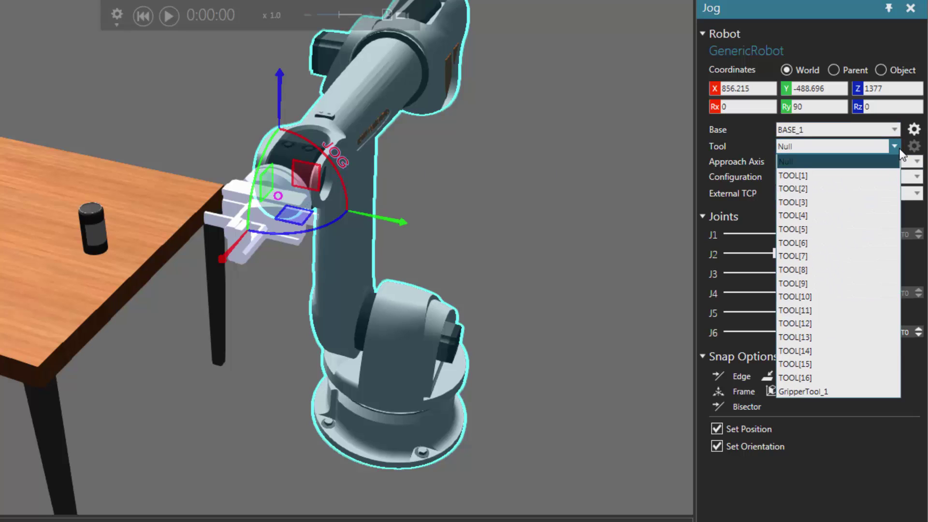
click(844, 391)
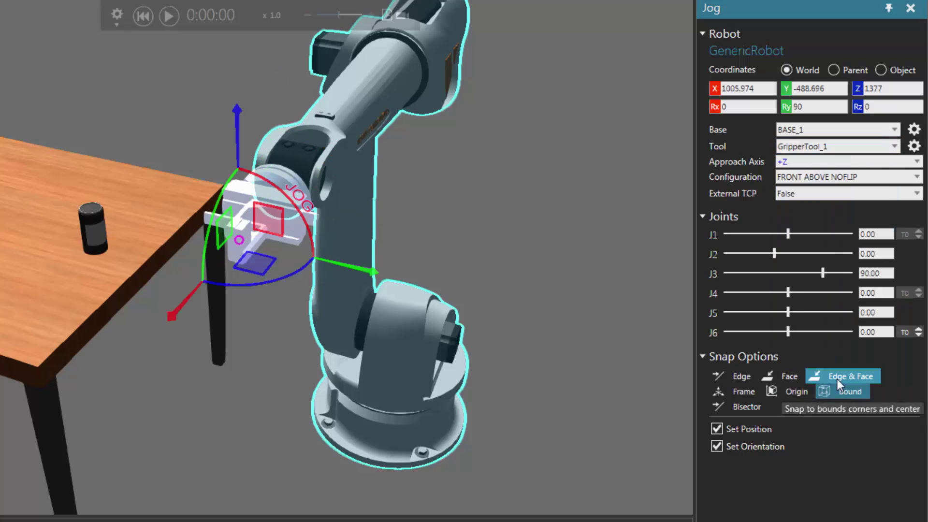
right_click(575, 288)
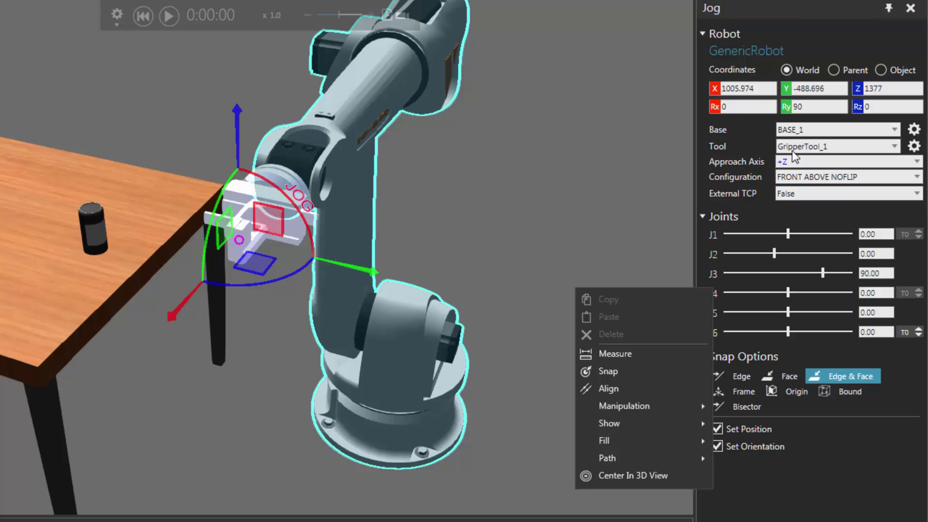
click(767, 147)
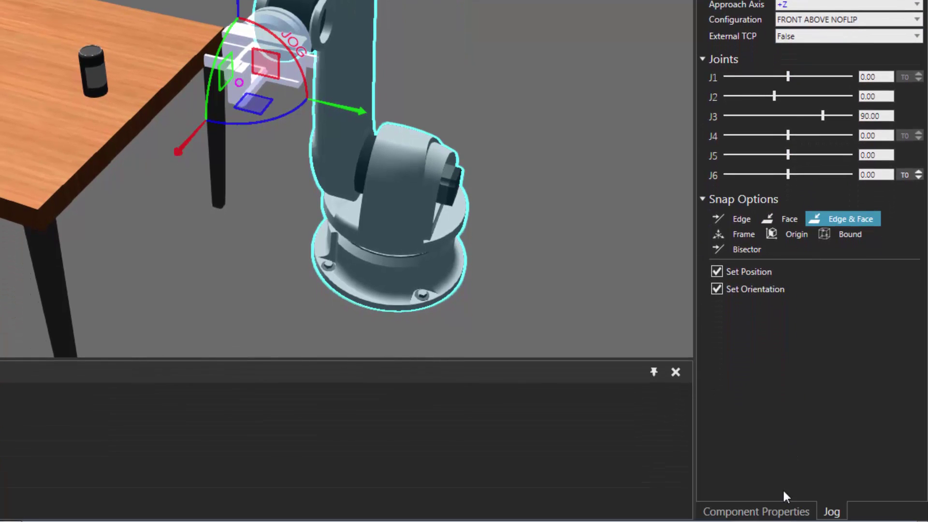
Step: Display the signal actions and grasp settings for output 1 in the robot's Actions Configuration
click(782, 511)
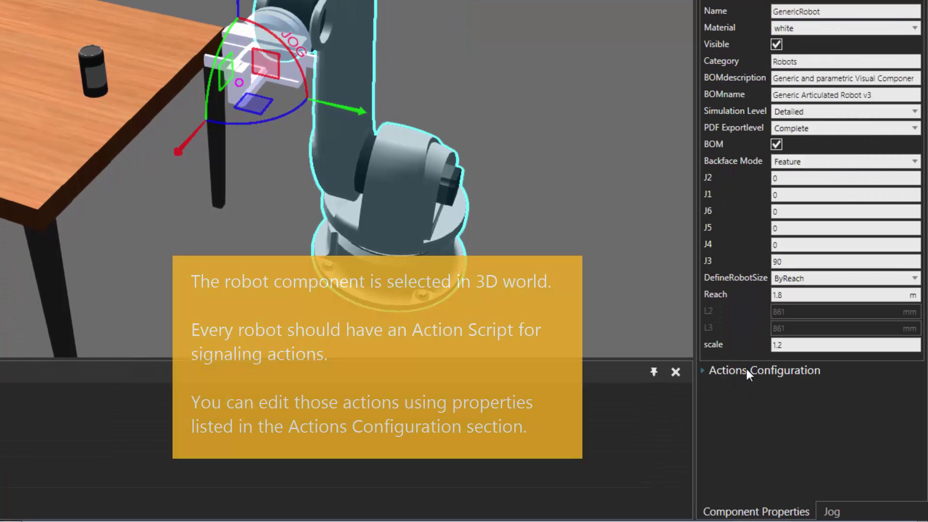
click(703, 370)
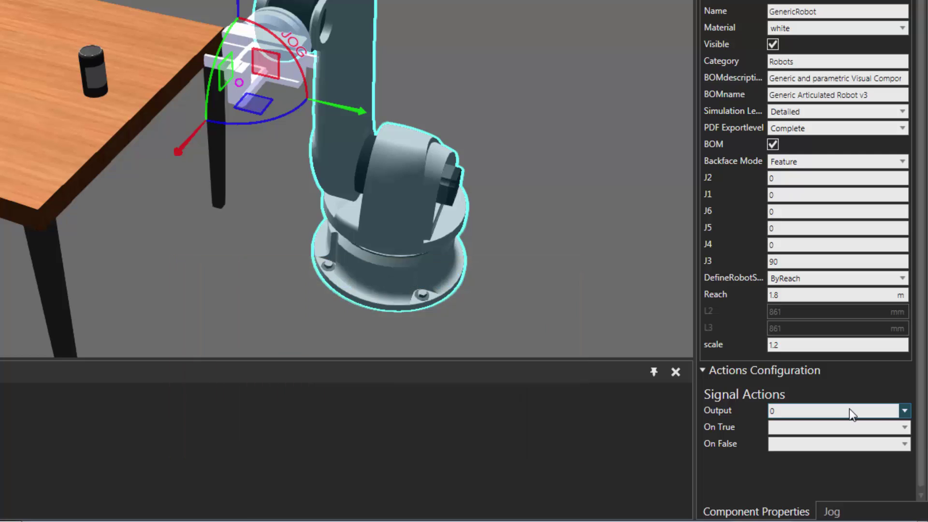
click(896, 411)
click(839, 153)
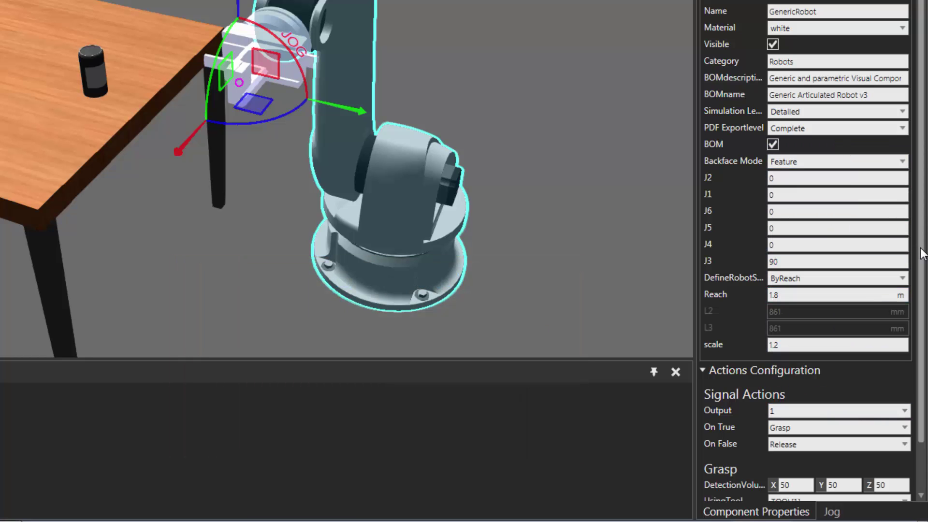
scroll(923, 252, down, 2)
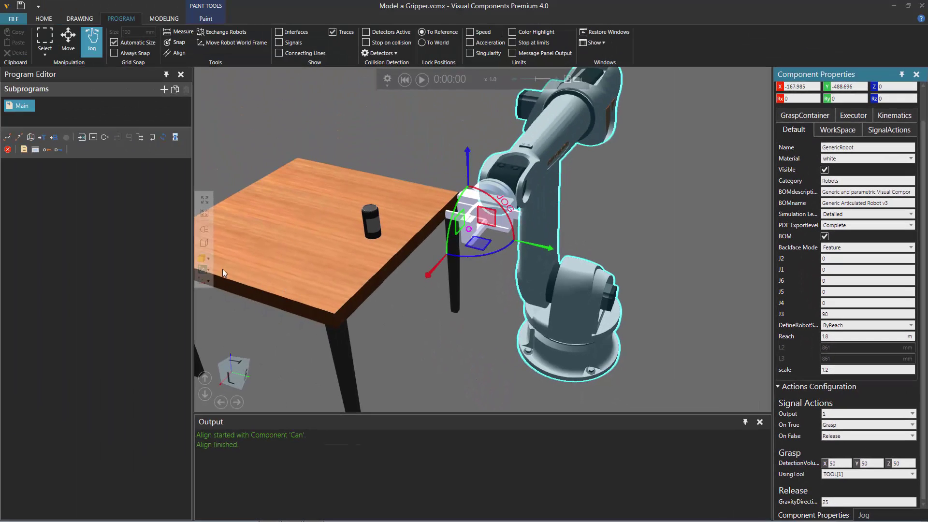
Step: Turn on the display of robot tool frames in the 3D world
click(209, 270)
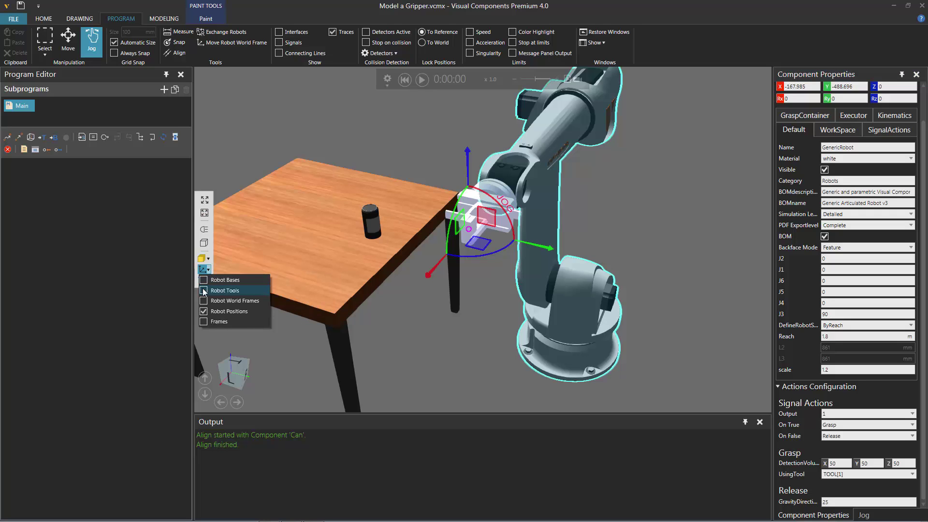
click(203, 291)
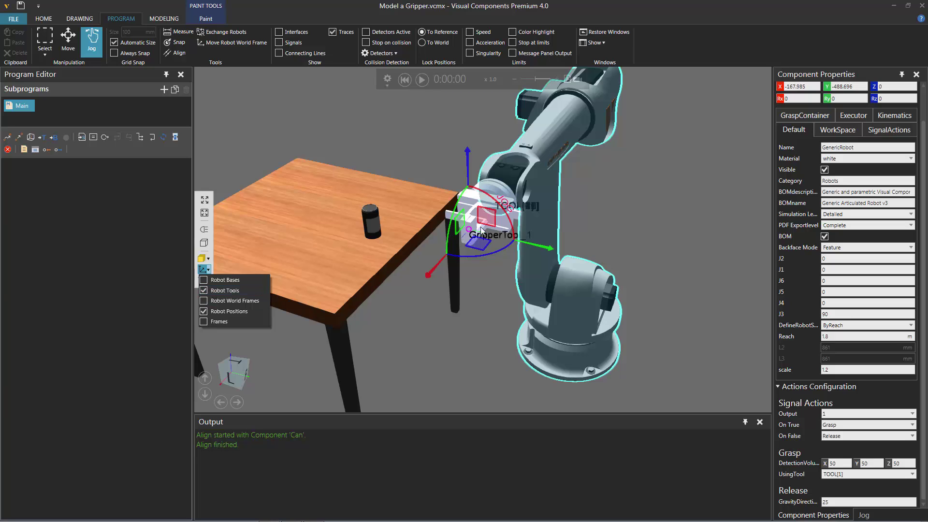
right_drag(551, 228, 518, 216)
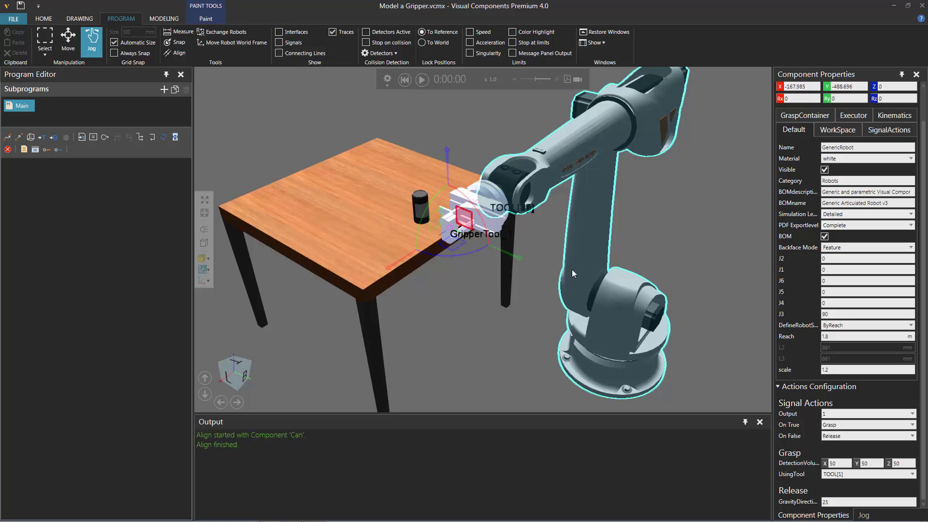
Step: Change the robot's active jogging tool to TOOL[1]
click(864, 515)
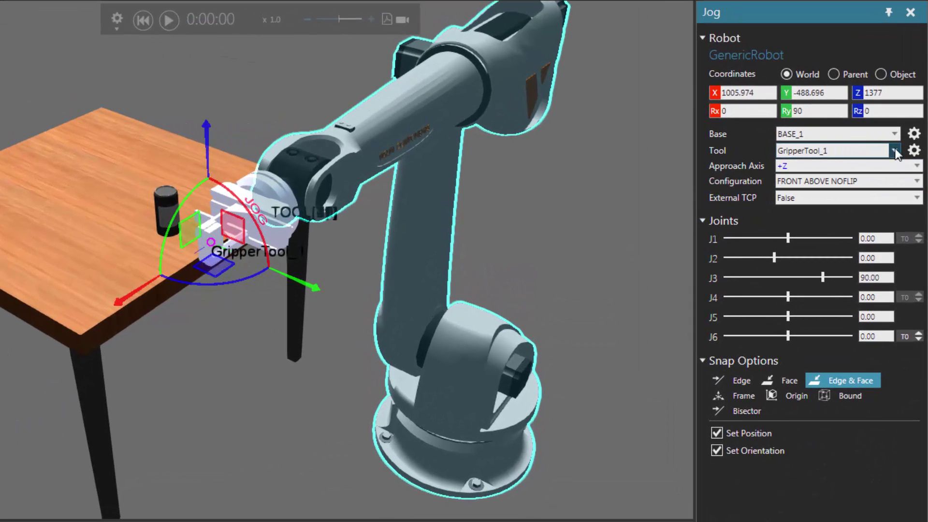
click(894, 150)
click(874, 182)
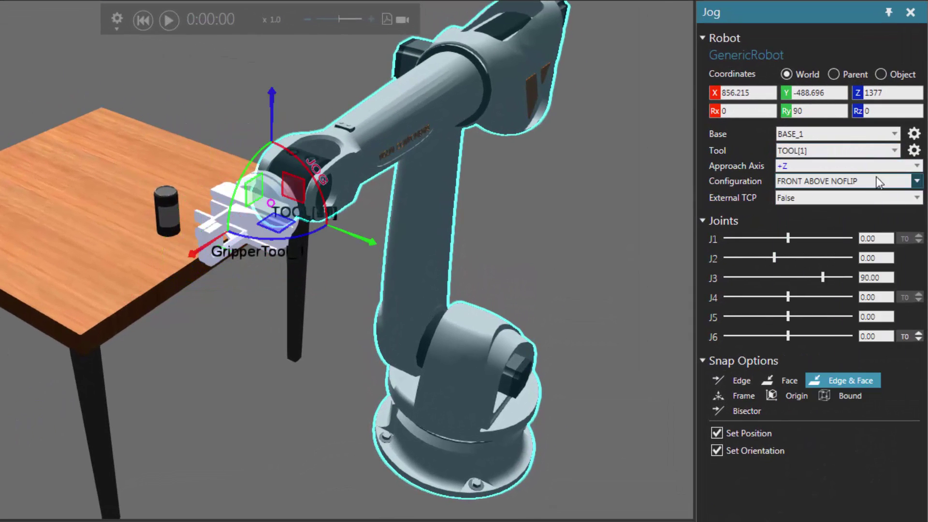
Step: Snap the TOOL[1] frame to the GripperTool_1 frame, using 1 Point mode and the Frame snap type
click(913, 151)
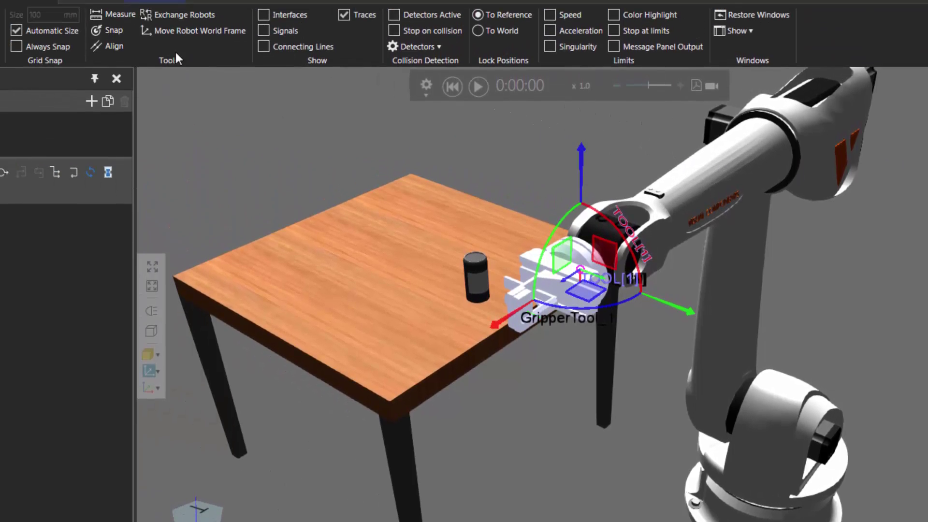
click(113, 31)
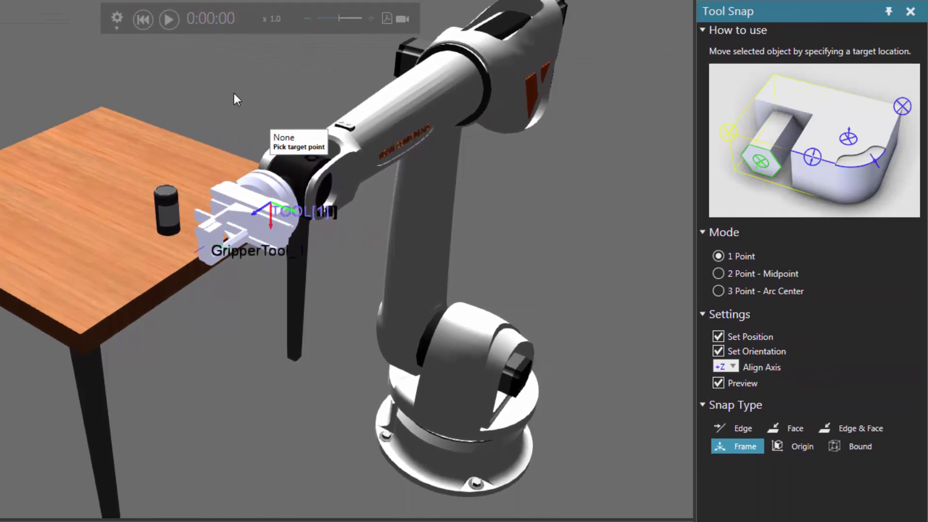
scroll(234, 94, up, 3)
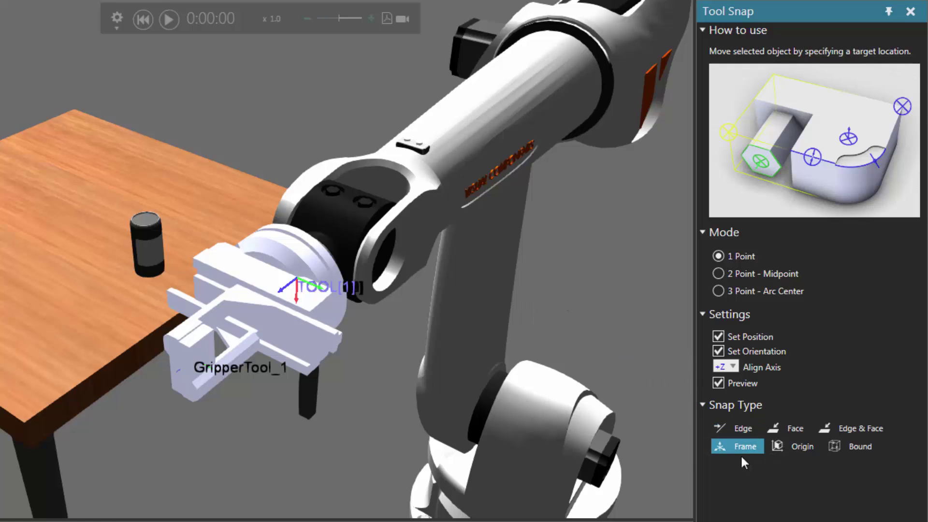
click(197, 368)
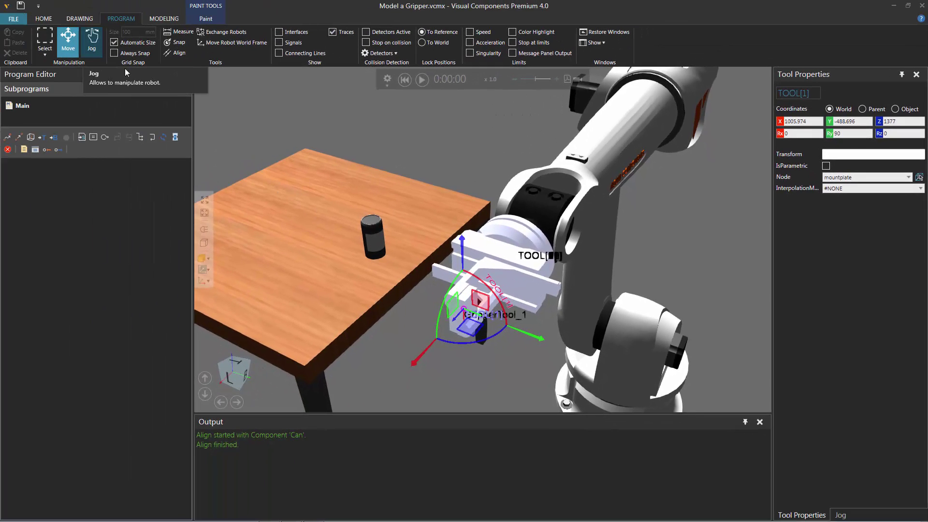
Step: Jog the robot horizontally with TOOL[1] to about X 919, Y -411 at the same height
click(838, 515)
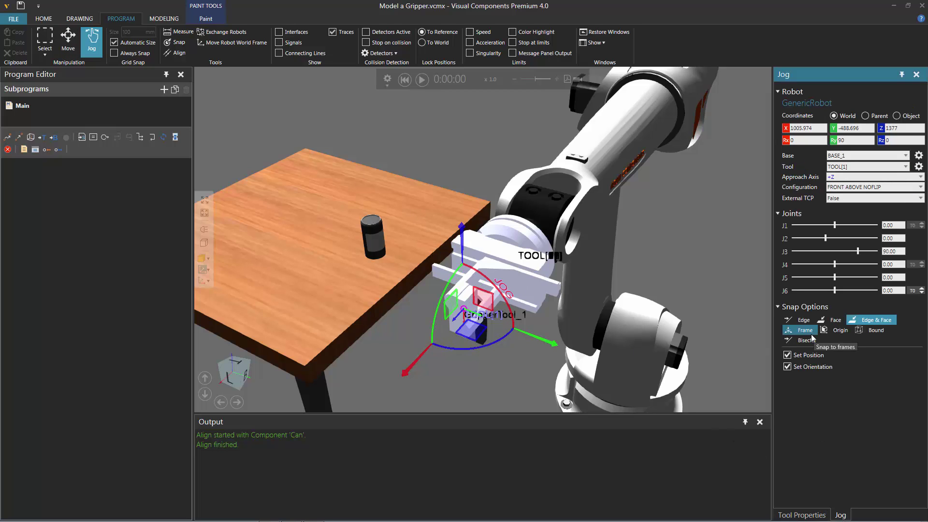
drag(462, 313, 559, 313)
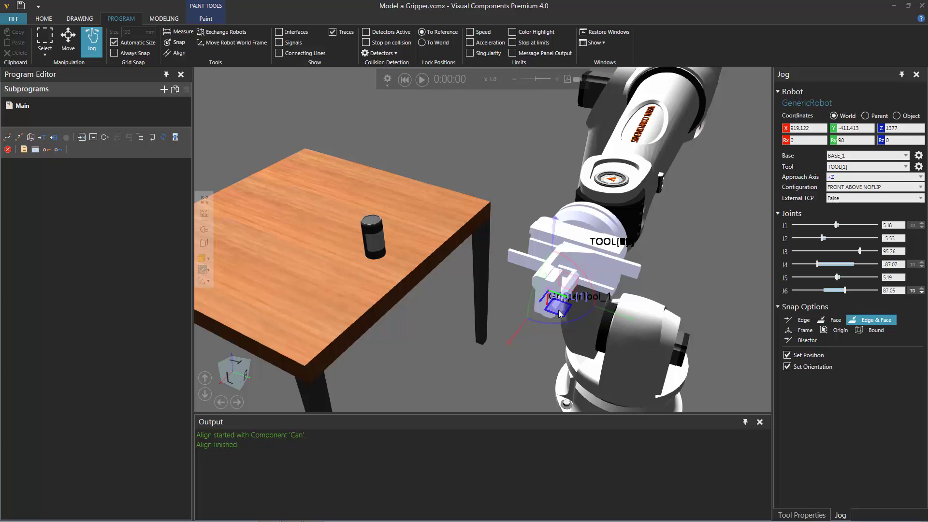
Step: Jog the robot horizontally to about X 865, Y -471, and snap its tool point to the arc center on the can's top
drag(559, 313, 536, 274)
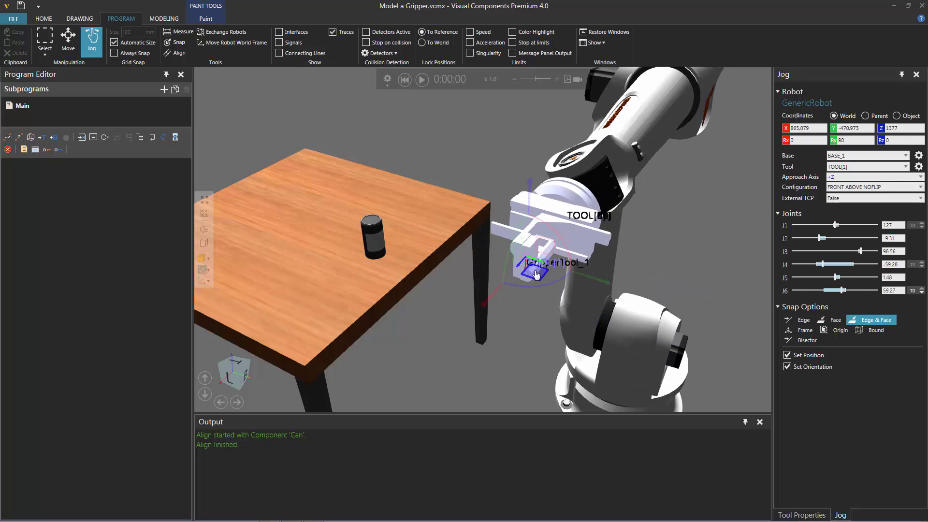
drag(535, 274, 536, 274)
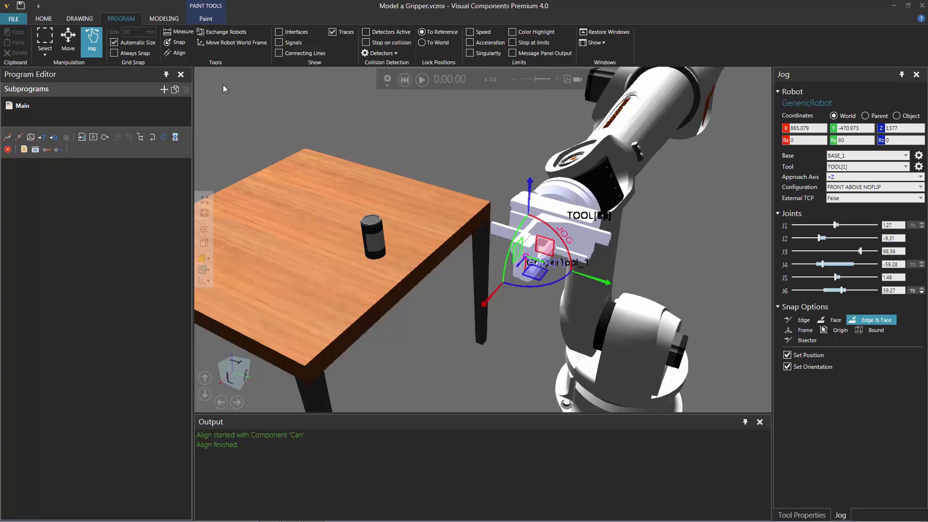
click(180, 42)
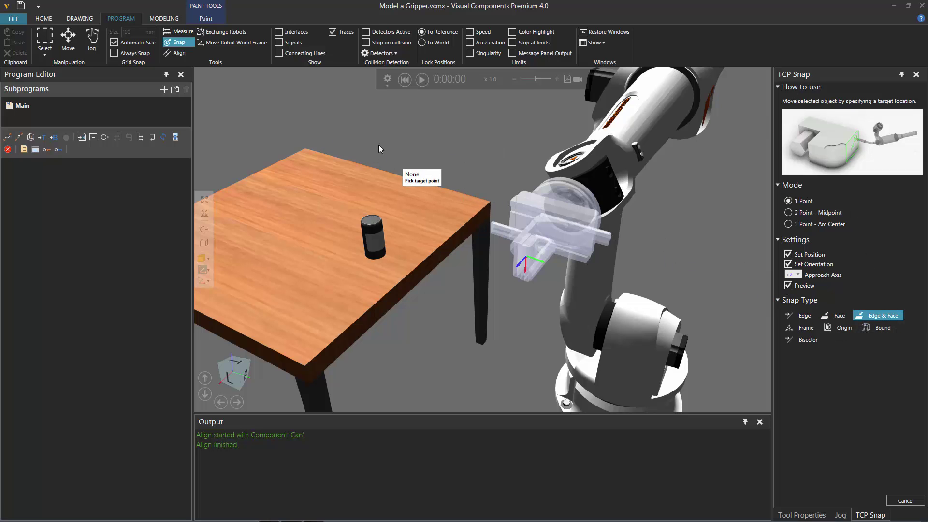
scroll(378, 144, up, 4)
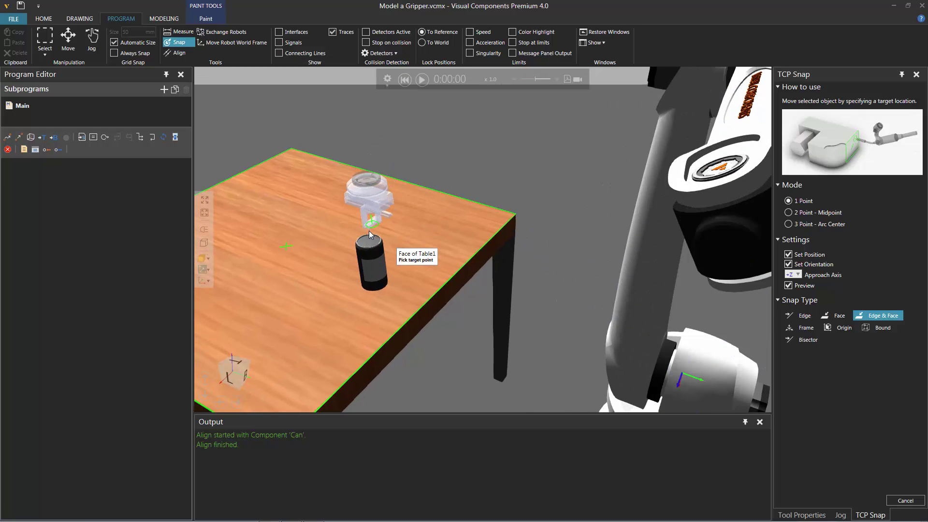
scroll(367, 239, up, 2)
scroll(366, 239, up, 3)
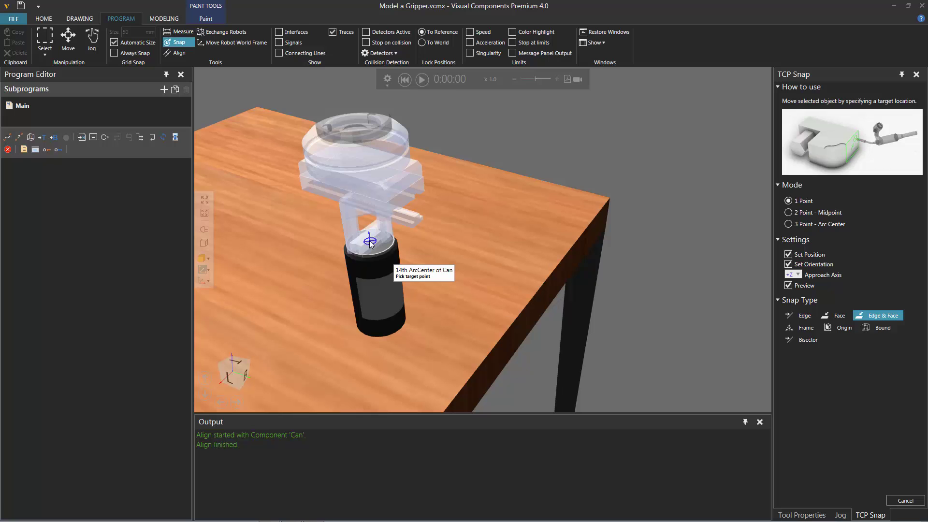
click(369, 240)
Step: Lower the gripper vertically over the can to about Z 867 so the fingers sit around its upper rim
right_drag(433, 300, 521, 288)
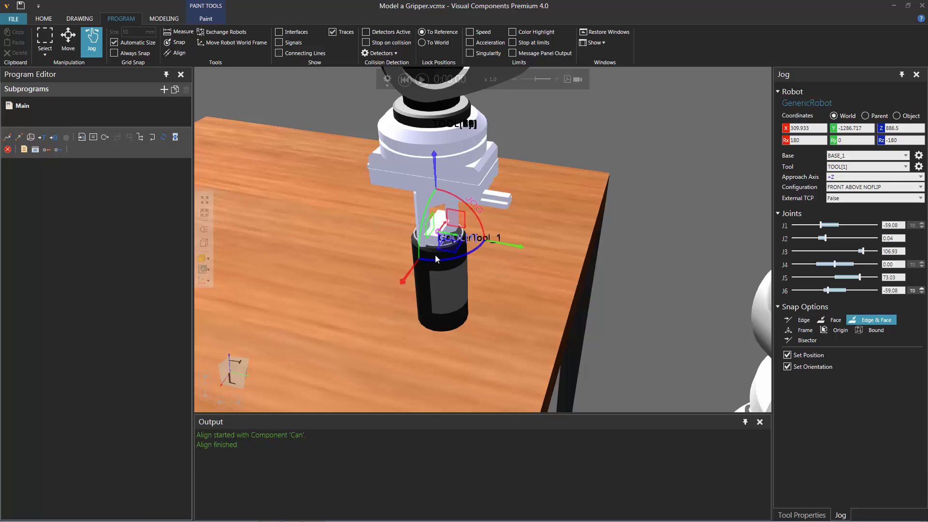
drag(434, 160, 437, 205)
key(ctrl+3)
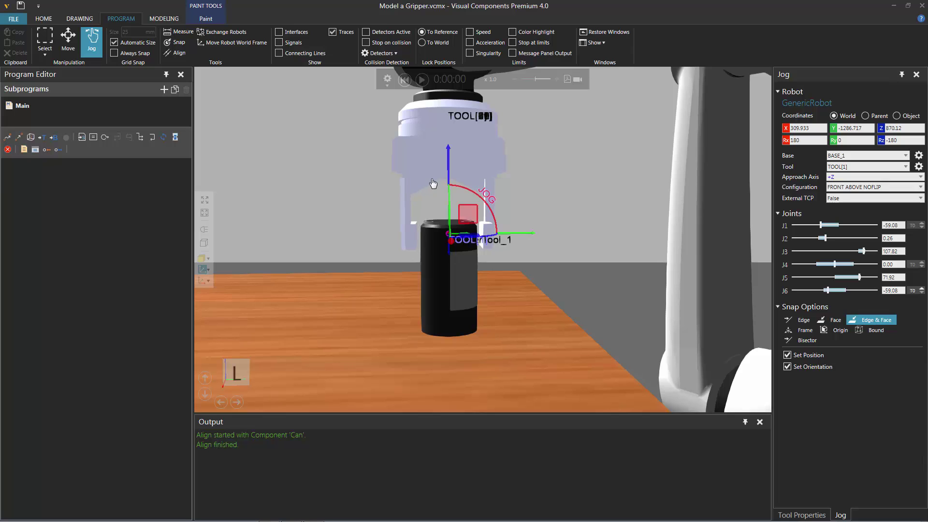
drag(448, 161, 449, 165)
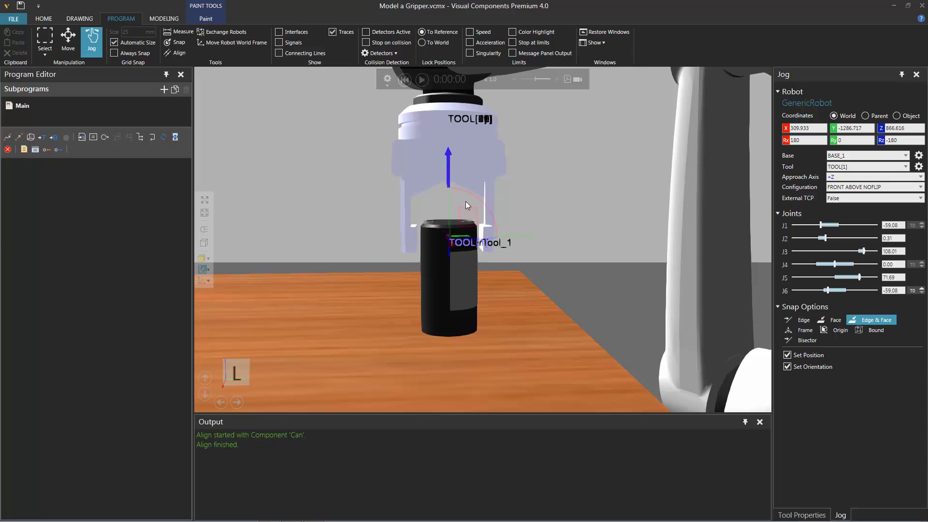
Step: Add a linear motion statement to the Main program at the current grasp position around the can
scroll(488, 259, up, 3)
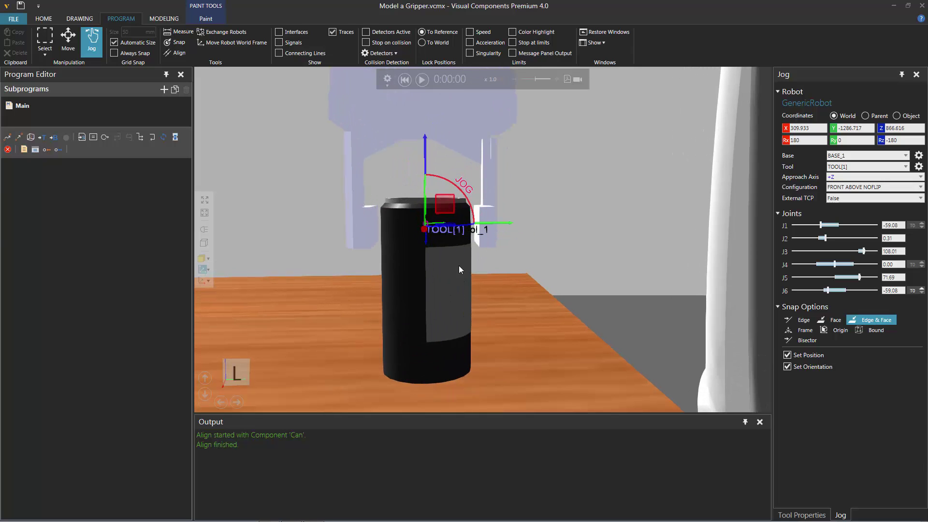
right_drag(506, 271, 515, 286)
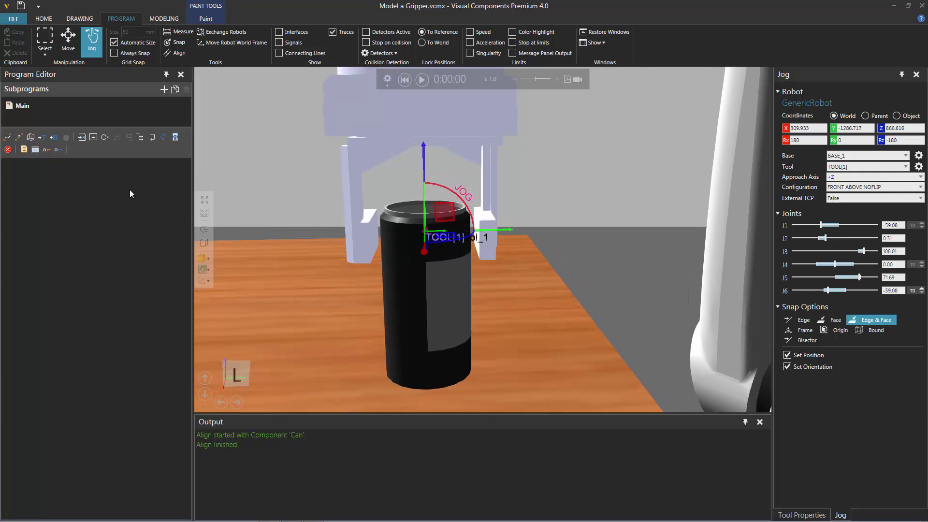
click(19, 137)
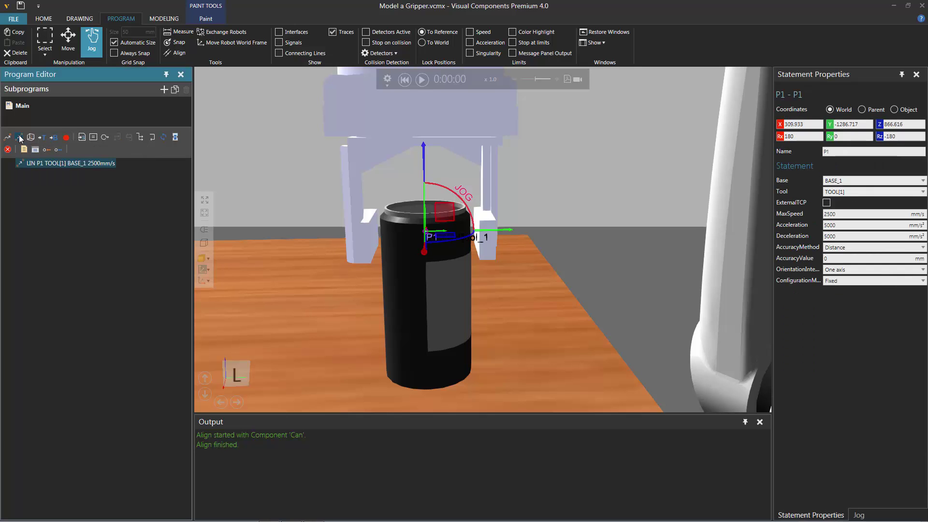
Step: Add a Set Binary Output statement after the linear move, with output port 100 and output value True
click(59, 150)
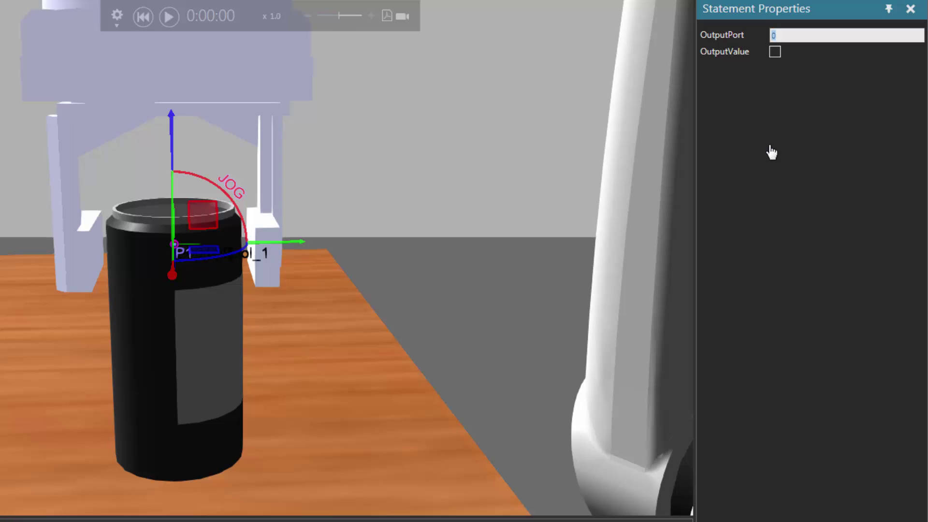
text(100)
key(Return)
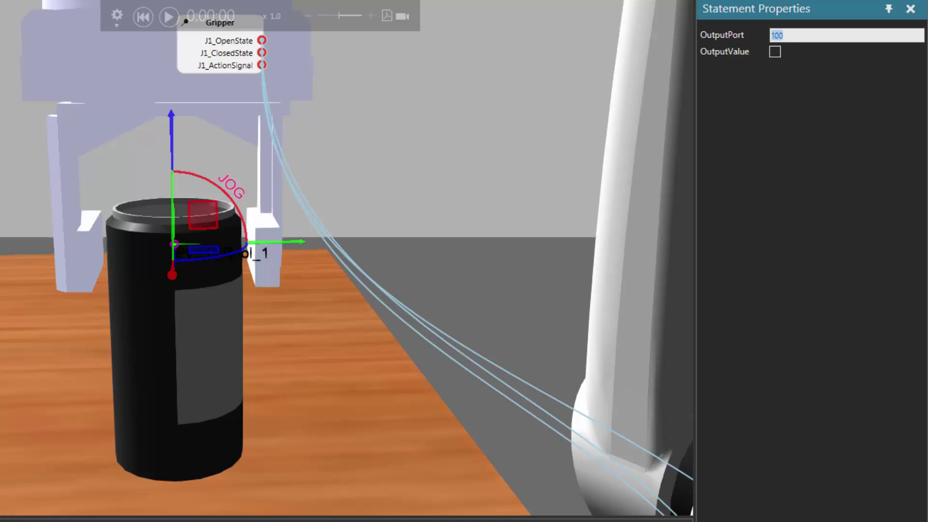
scroll(333, 154, down, 3)
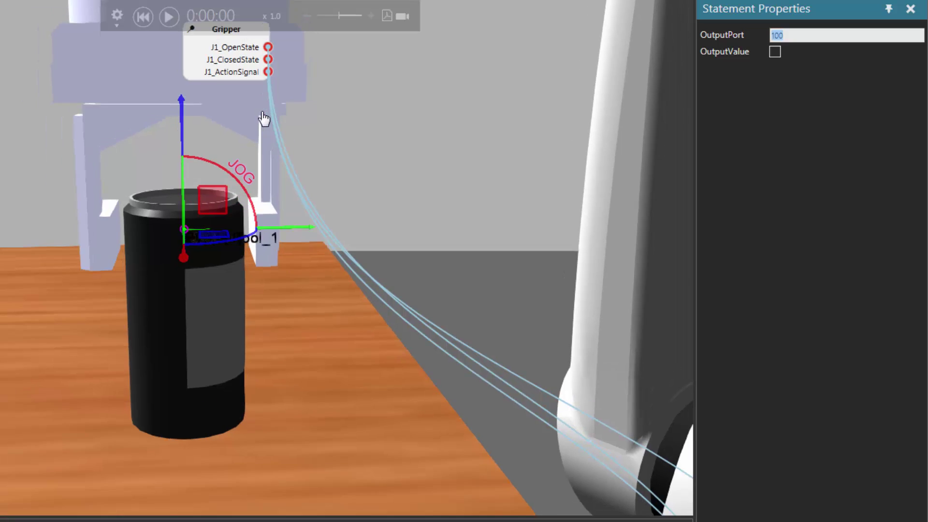
right_drag(445, 250, 319, 282)
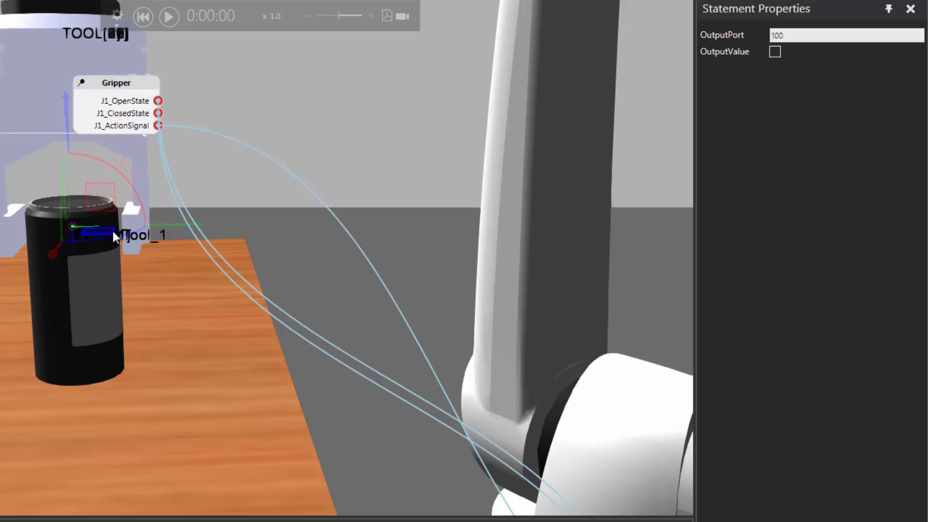
click(774, 52)
scroll(474, 299, down, 5)
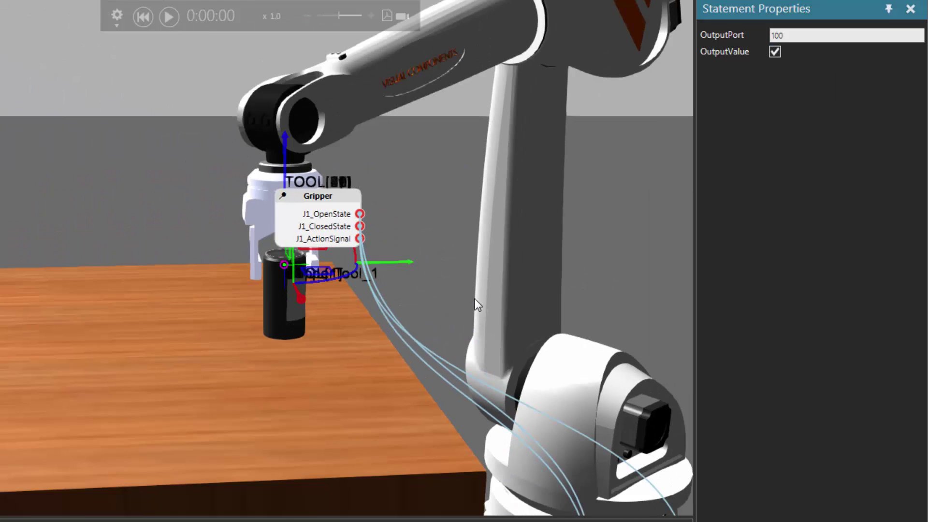
right_drag(663, 348, 321, 196)
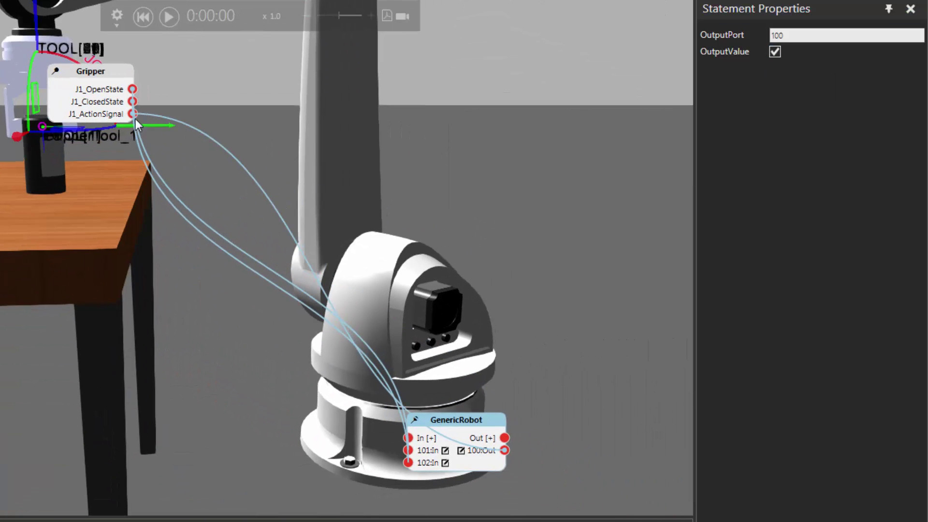
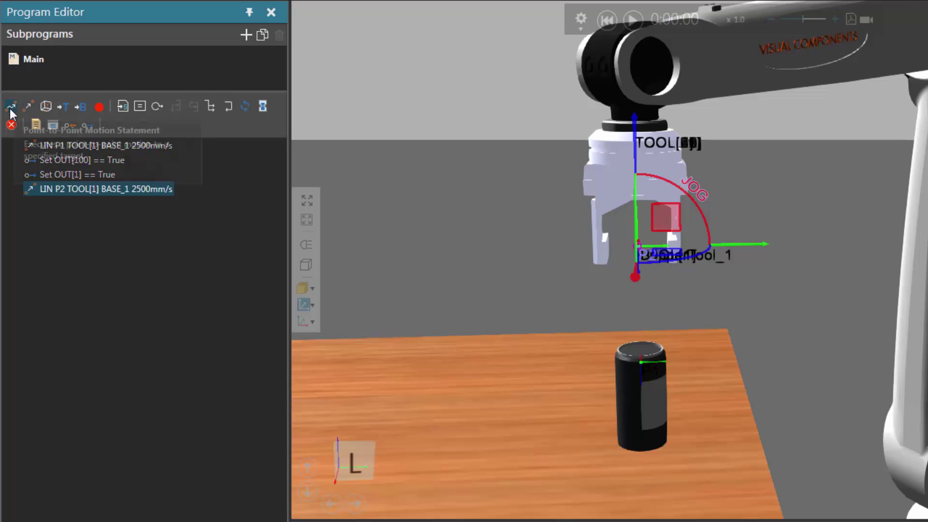
Step: Add a point-to-point motion statement at the raised position and move it to the start of the program
click(11, 106)
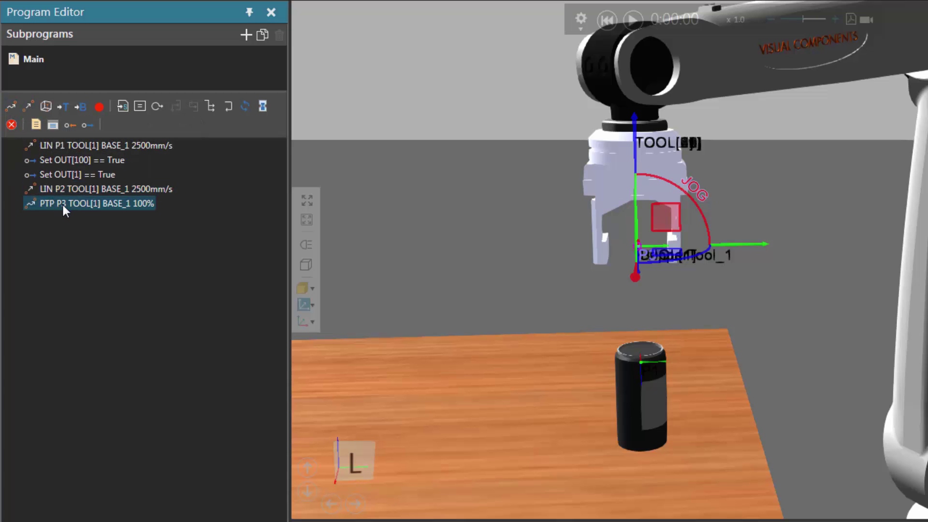
drag(64, 205, 71, 142)
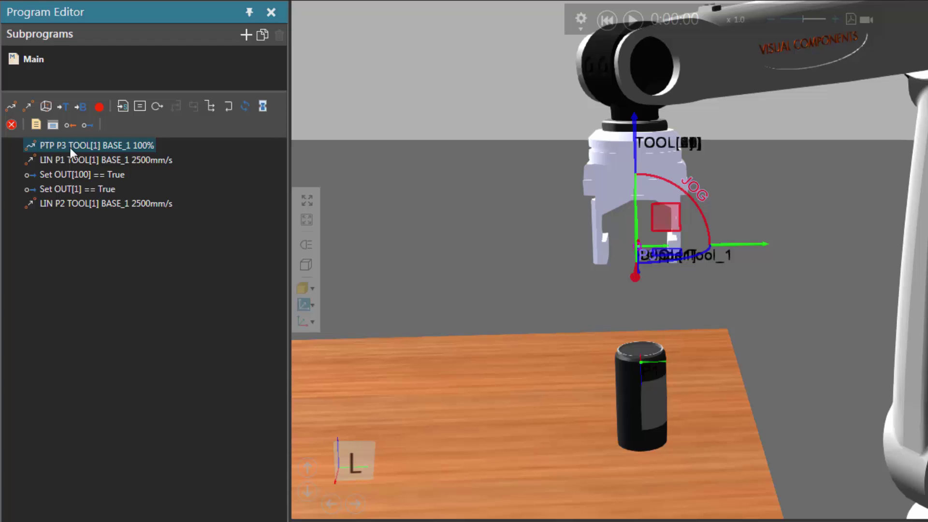
click(69, 161)
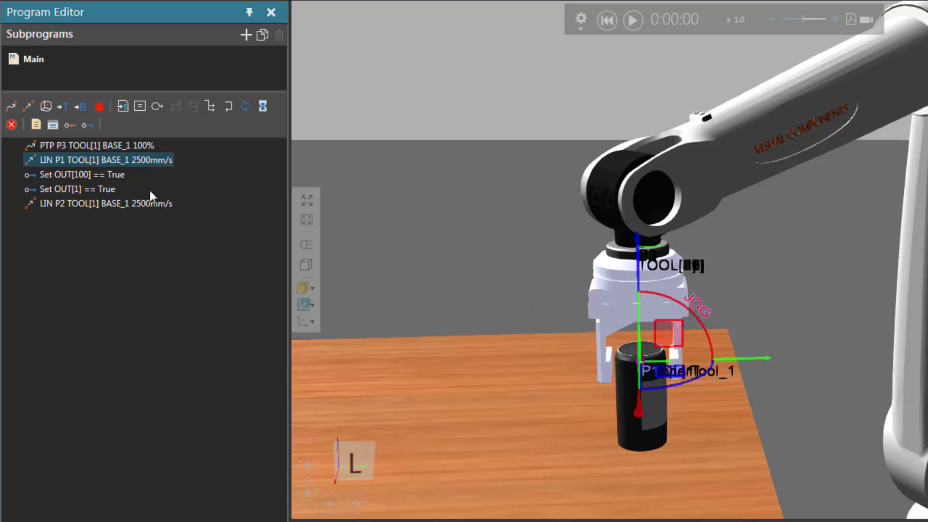
Step: Insert a Set Binary Output statement after the point-to-point move, with output port 100 and value False
click(62, 144)
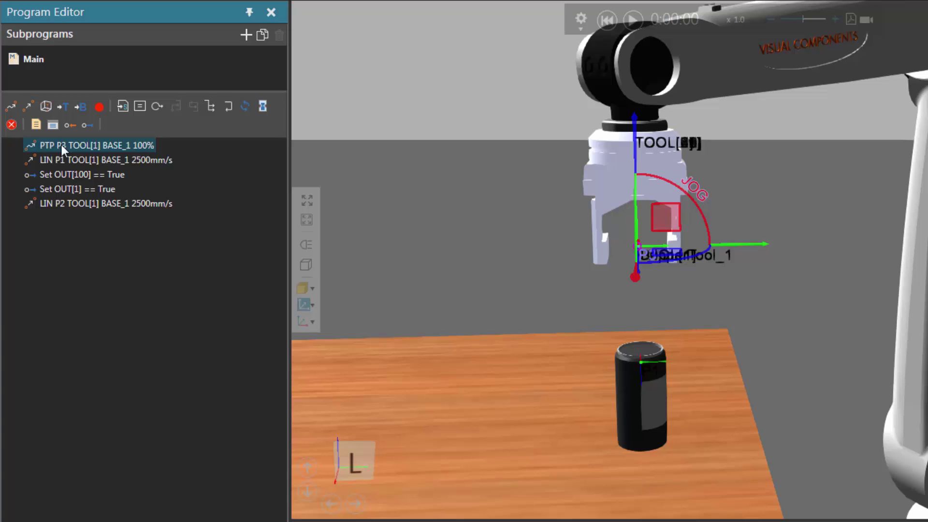
click(87, 125)
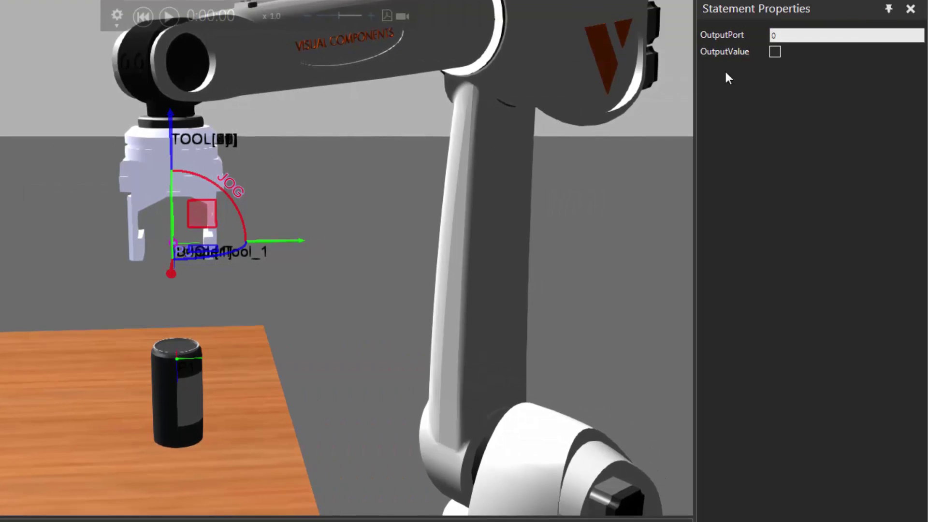
click(758, 40)
text(100)
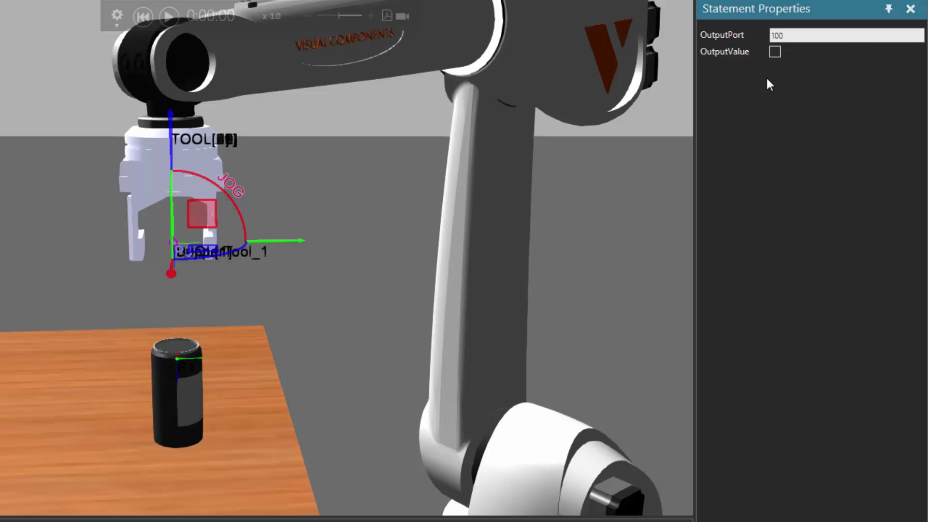
key(Tab)
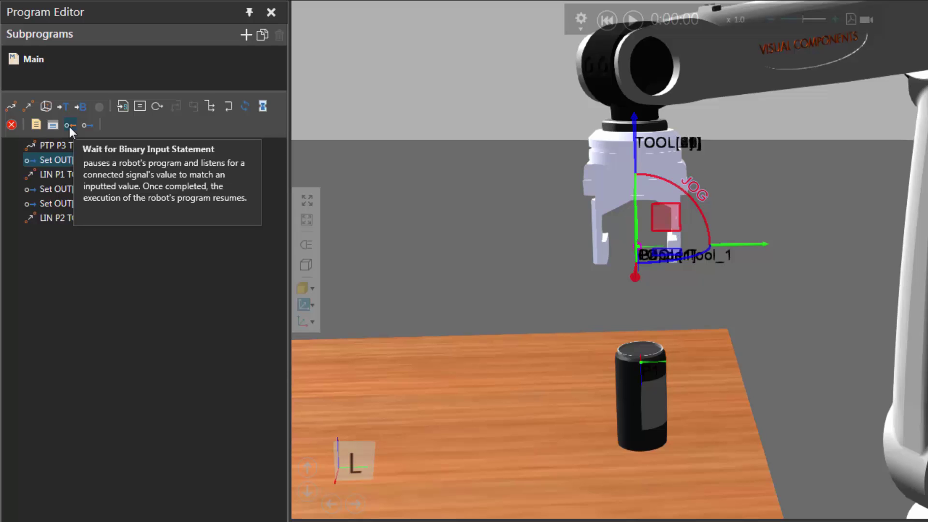
Step: Insert a Wait for Binary Input statement directly below it, with input port 101 and input value True
click(69, 126)
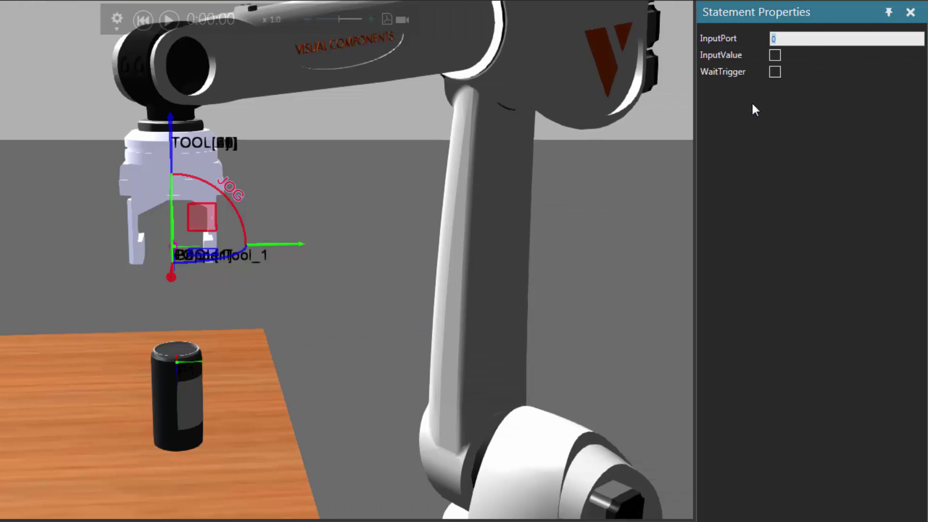
text(101)
click(774, 56)
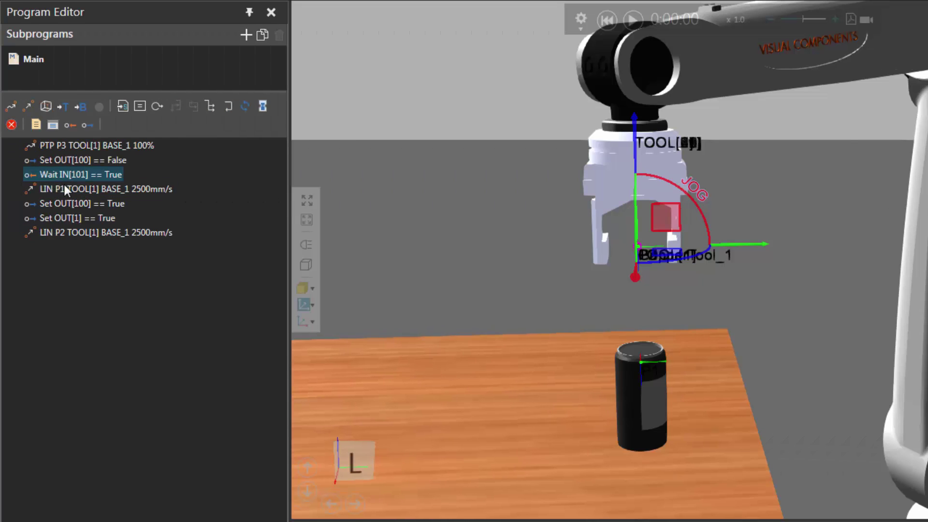
Step: Insert a Wait for Binary Input statement after Set OUT[100] == True, with input port 102 and input value True
click(64, 186)
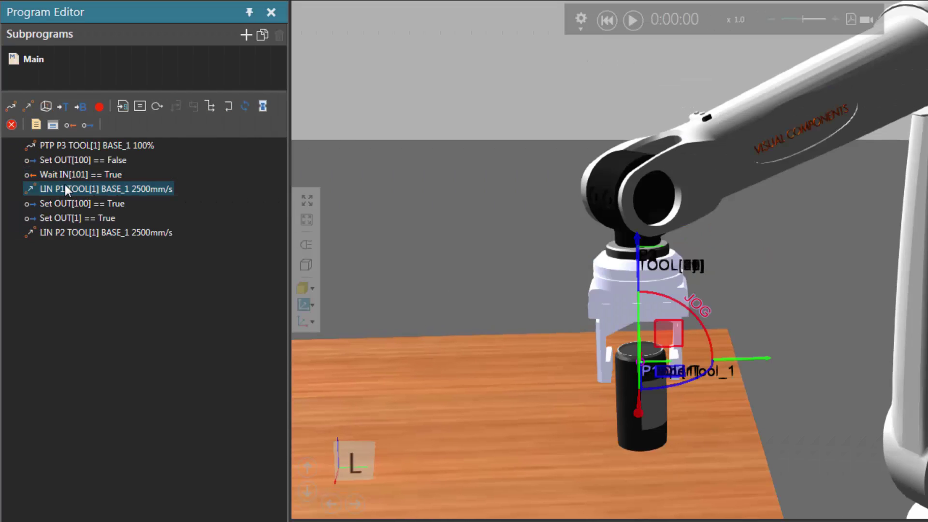
scroll(637, 362, up, 2)
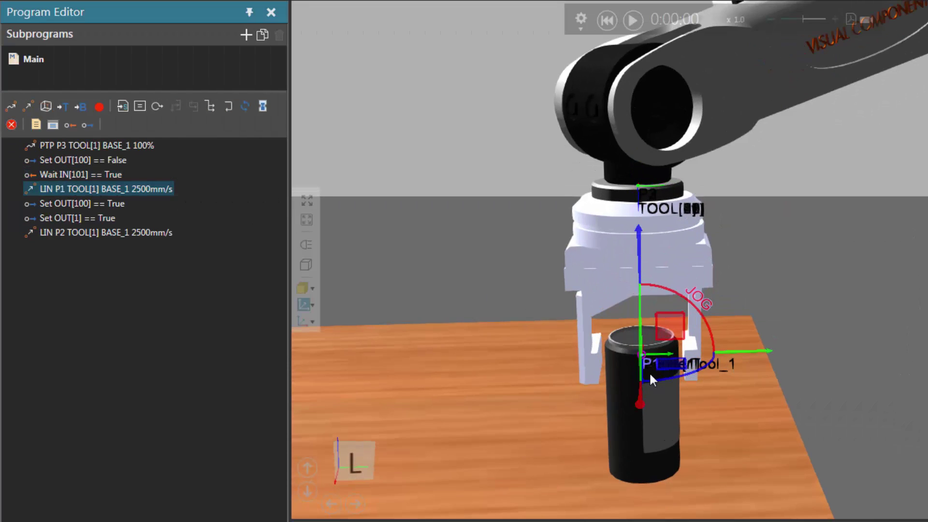
click(71, 205)
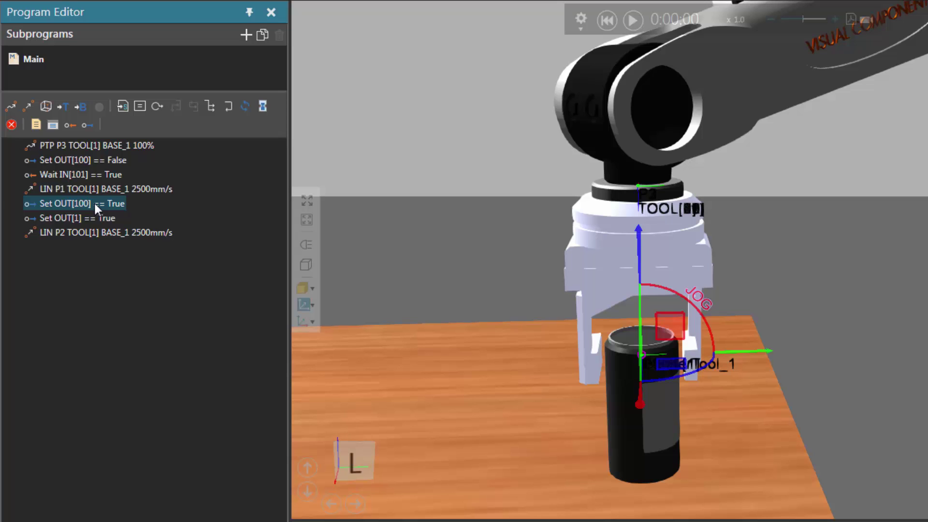
click(70, 126)
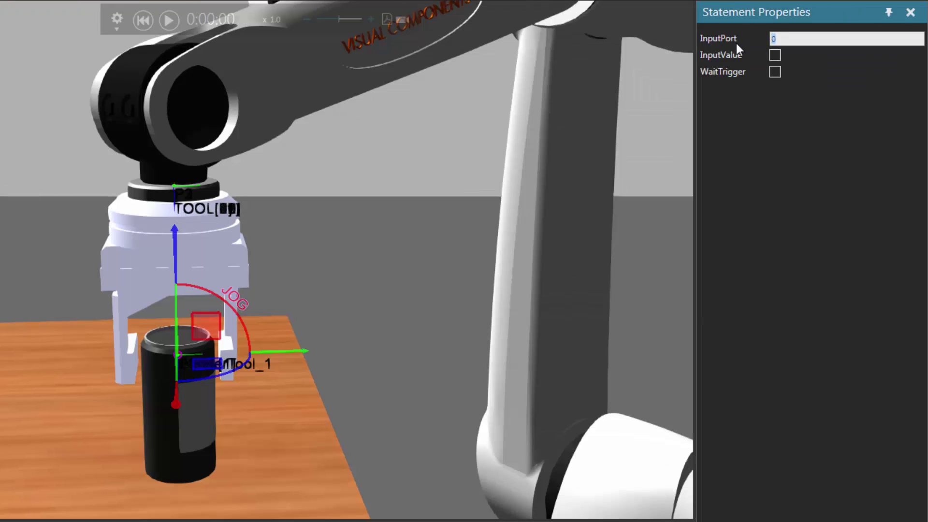
text(102)
click(775, 56)
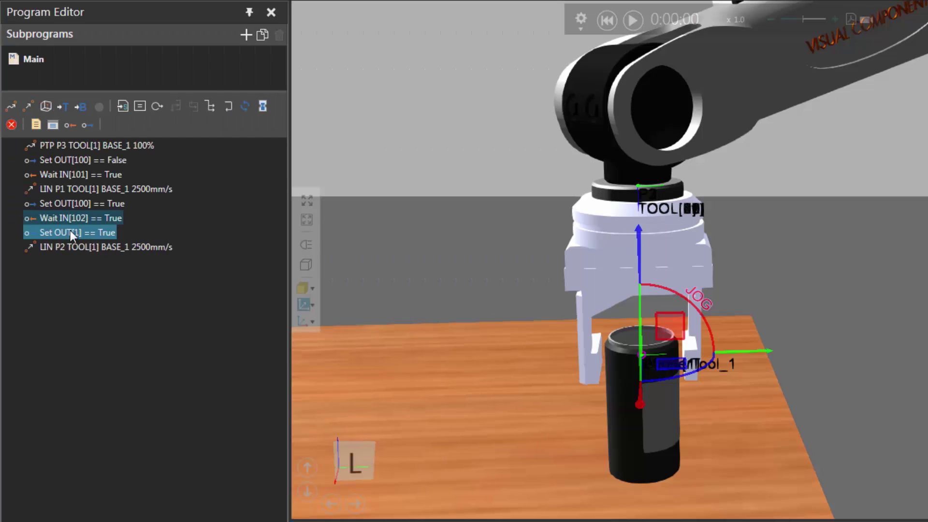
Step: Review the Set OUT[1] statement and the robot's position at the final linear move P2 above the can
click(69, 232)
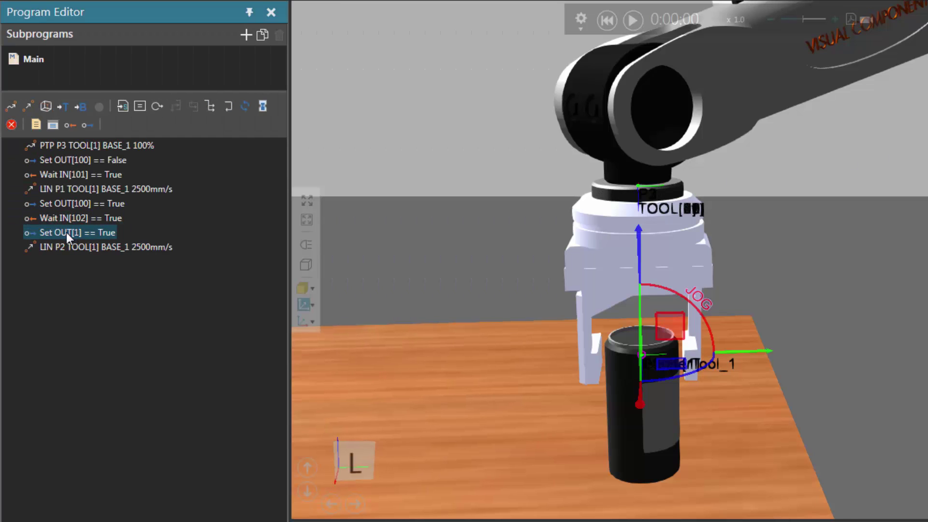
shift+click(64, 247)
click(63, 246)
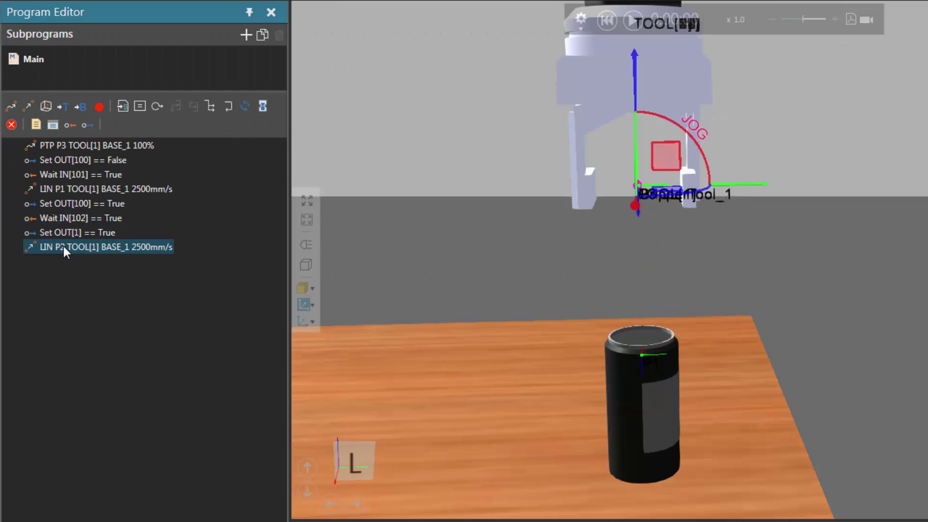
scroll(419, 239, down, 3)
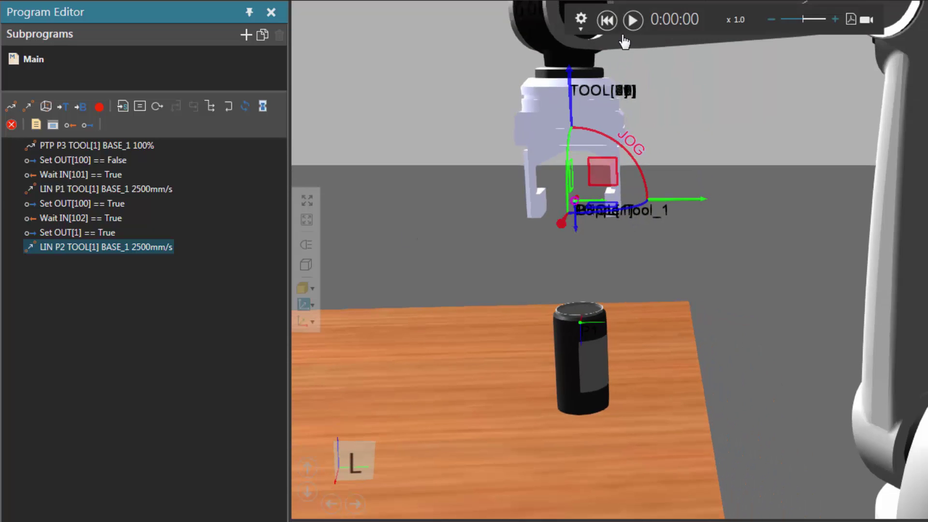
Step: Simulate the pick and jog the gripper's fingers by hand to compare their closed position with the can's width
click(604, 21)
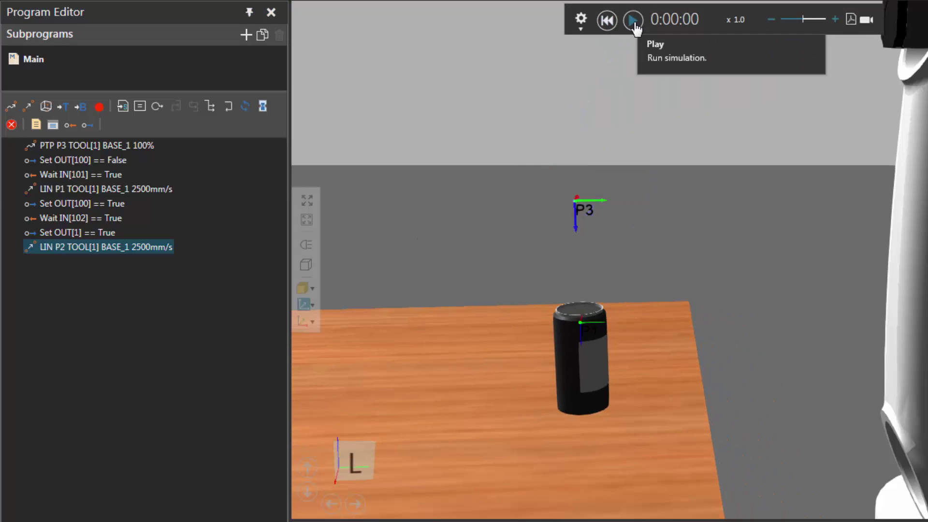
click(632, 23)
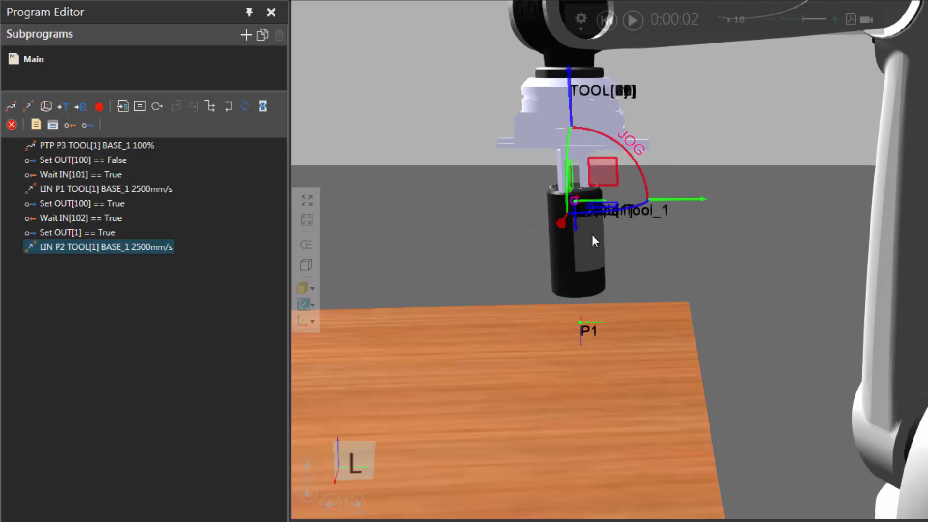
scroll(590, 239, up, 5)
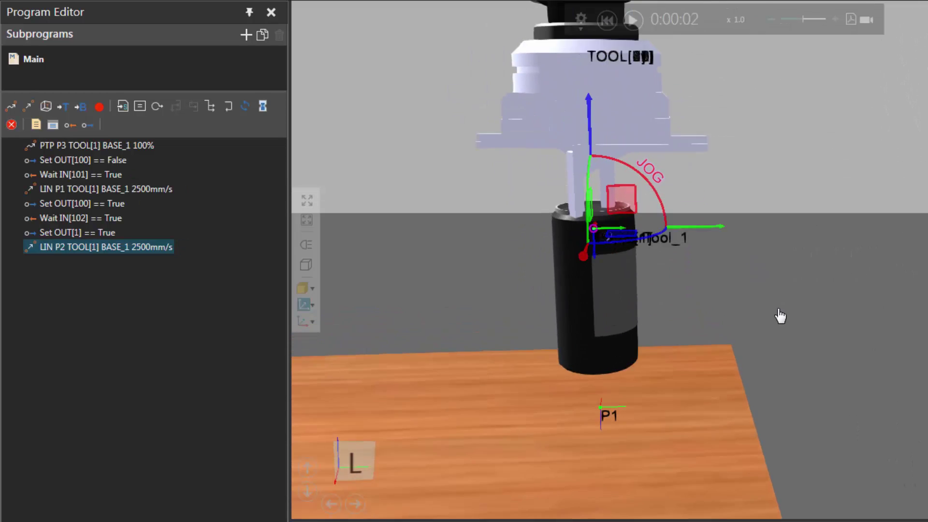
scroll(711, 331, up, 3)
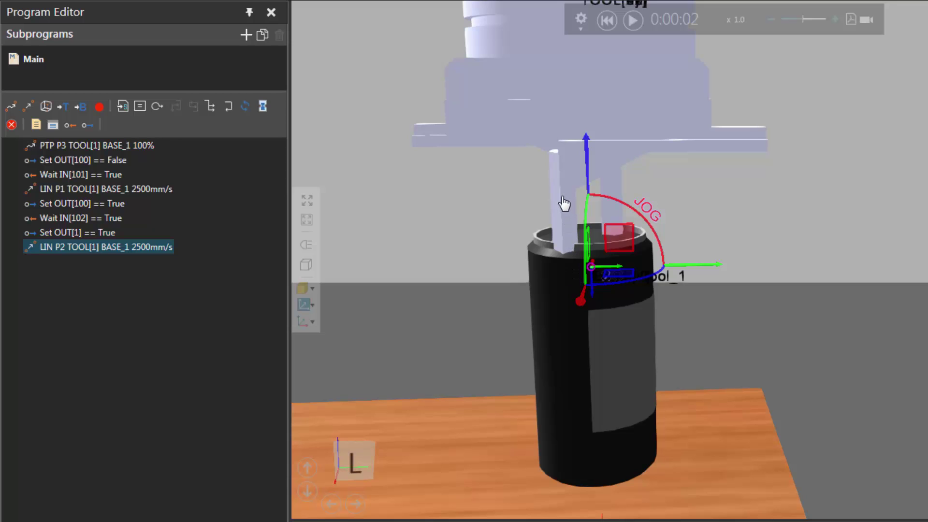
drag(564, 204, 496, 187)
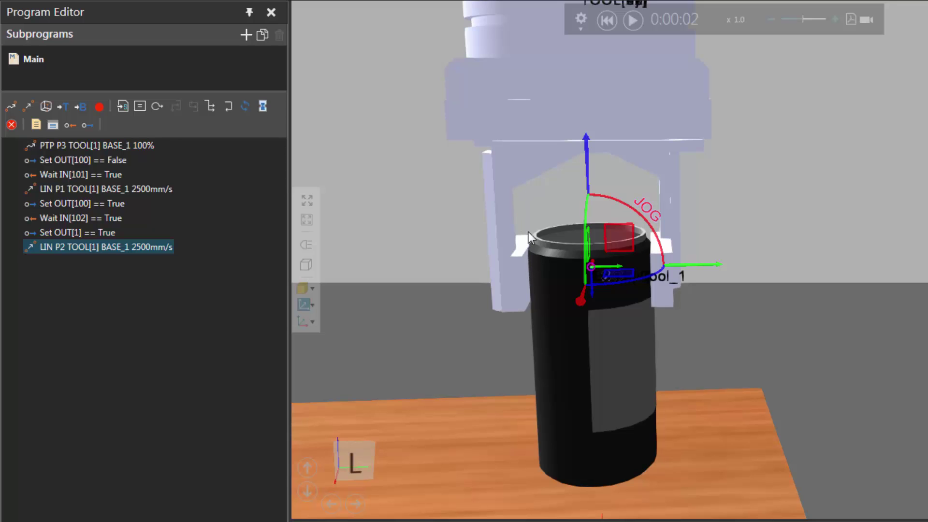
click(606, 21)
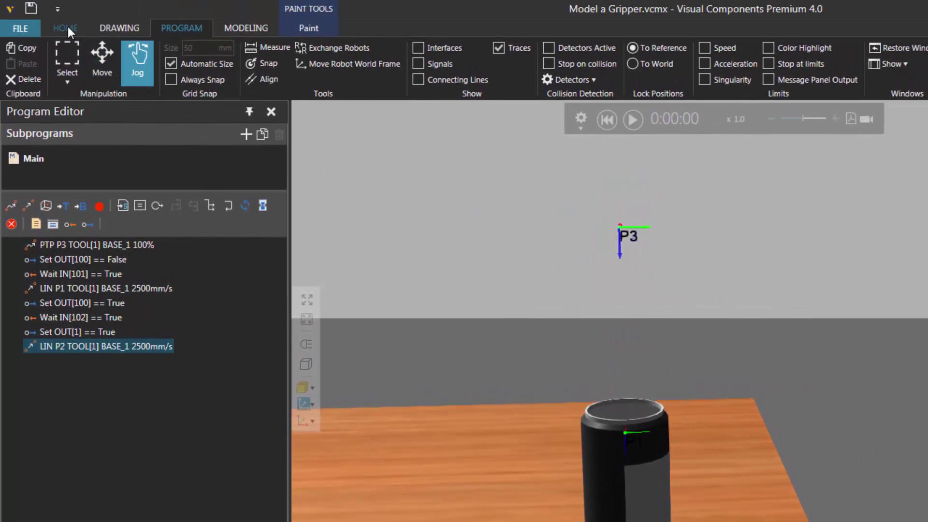
Step: Measure the distance across the can's top between its bounding corners, using the Bound snap type
click(68, 28)
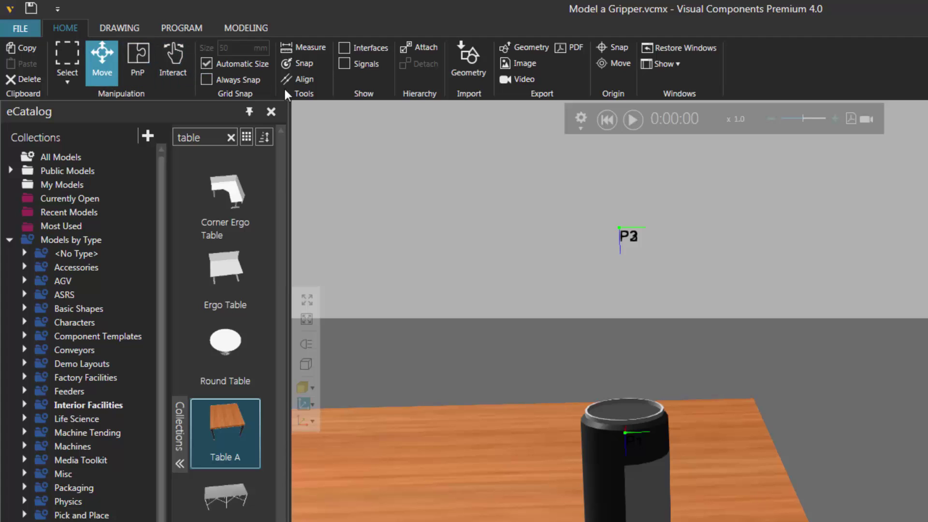
click(318, 48)
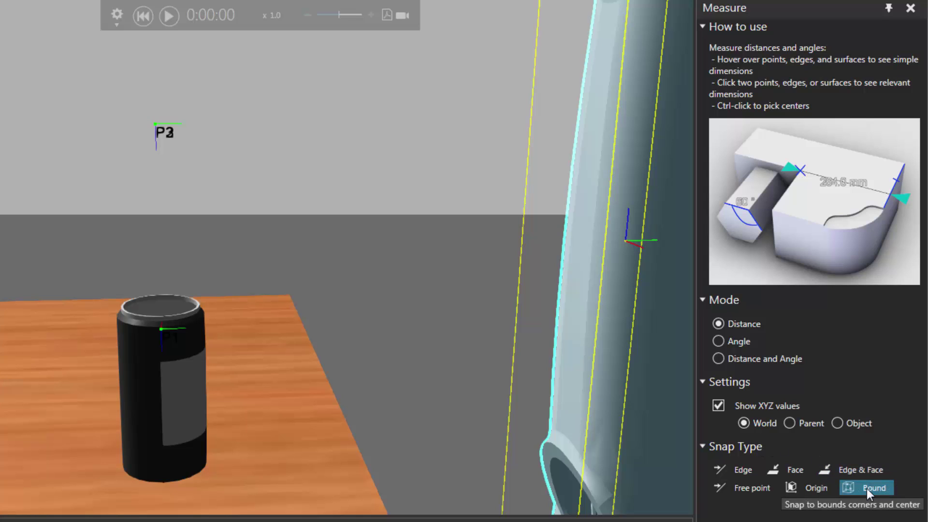
click(126, 302)
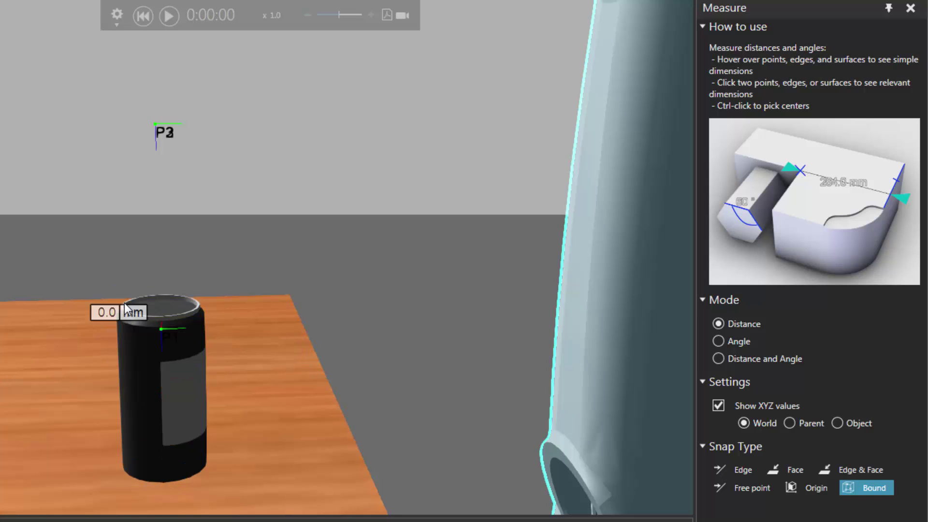
click(193, 300)
scroll(234, 344, up, 5)
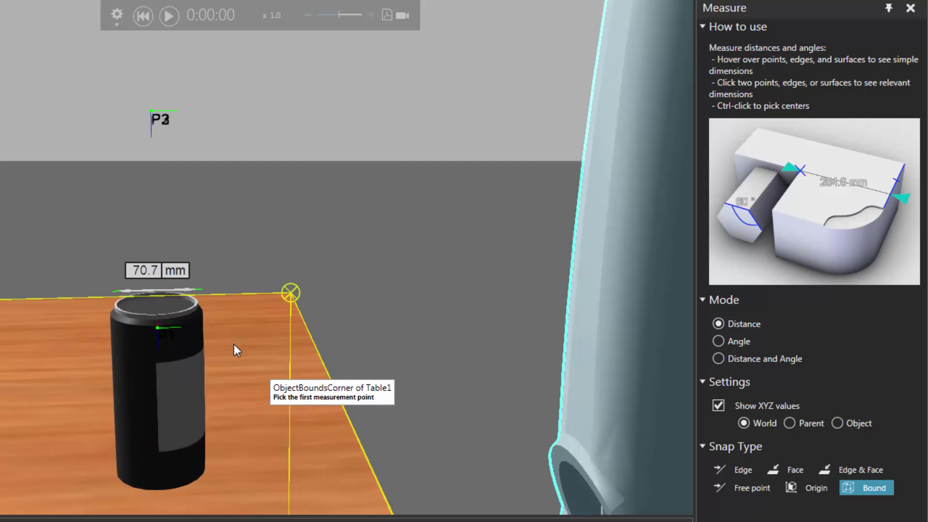
Step: Check the can's measured Y distance in the output messages and highlight that value
click(228, 360)
scroll(238, 366, down, 3)
scroll(319, 355, up, 3)
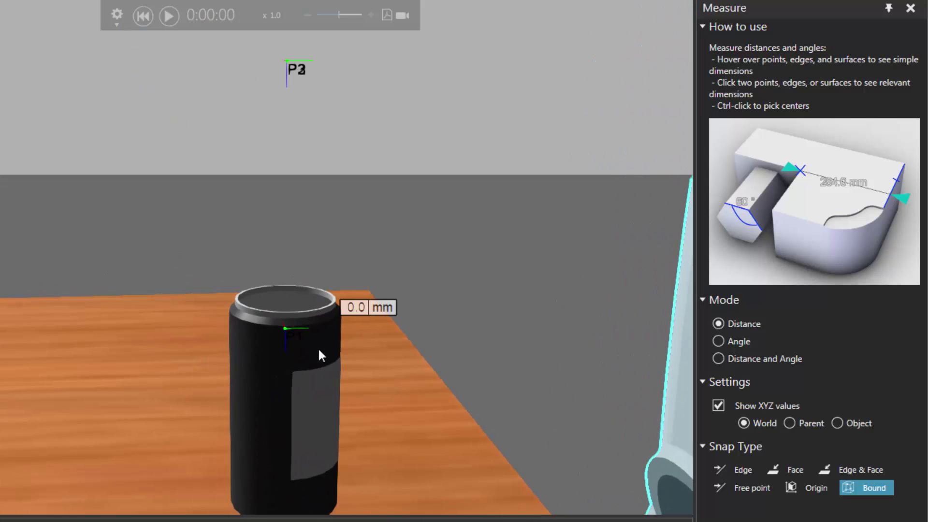
scroll(235, 290, down, 3)
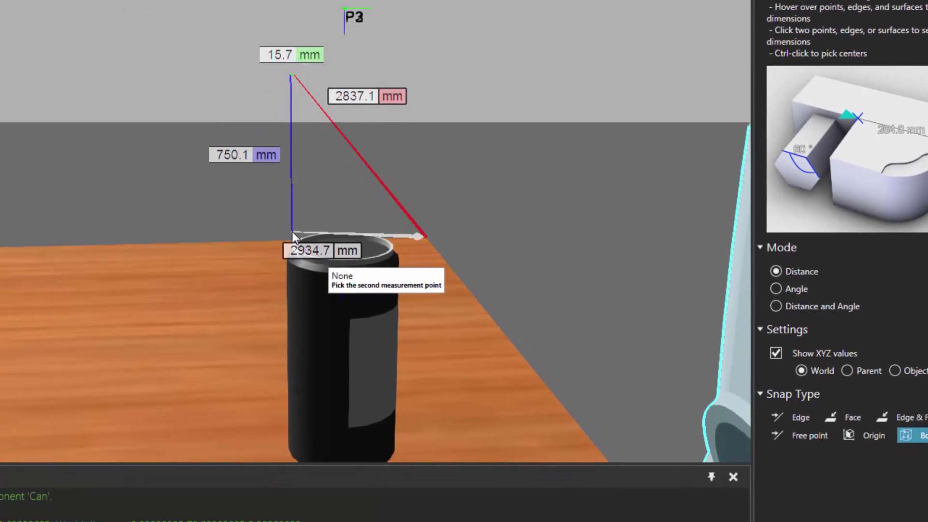
scroll(290, 295, up, 3)
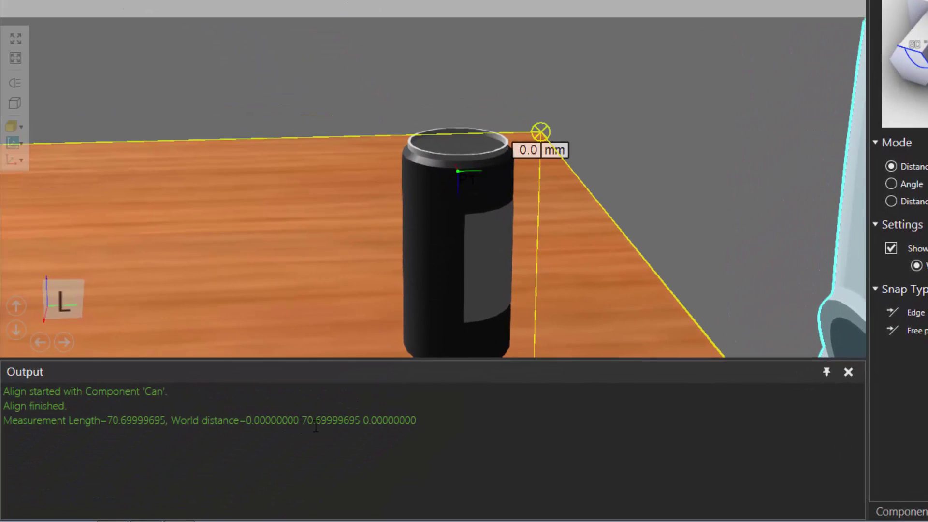
click(308, 418)
drag(308, 418, 361, 419)
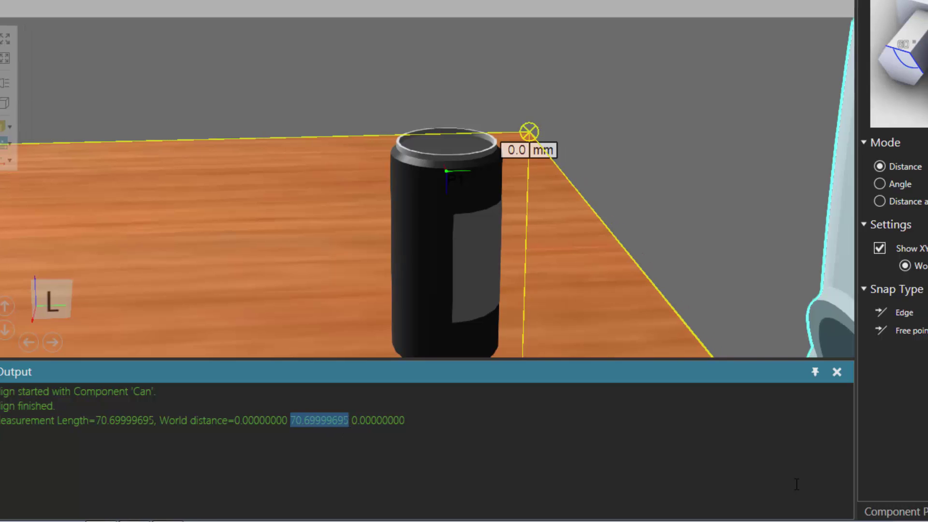
Step: Finish measuring and display the component properties of the gripper mounted on the robot
click(885, 483)
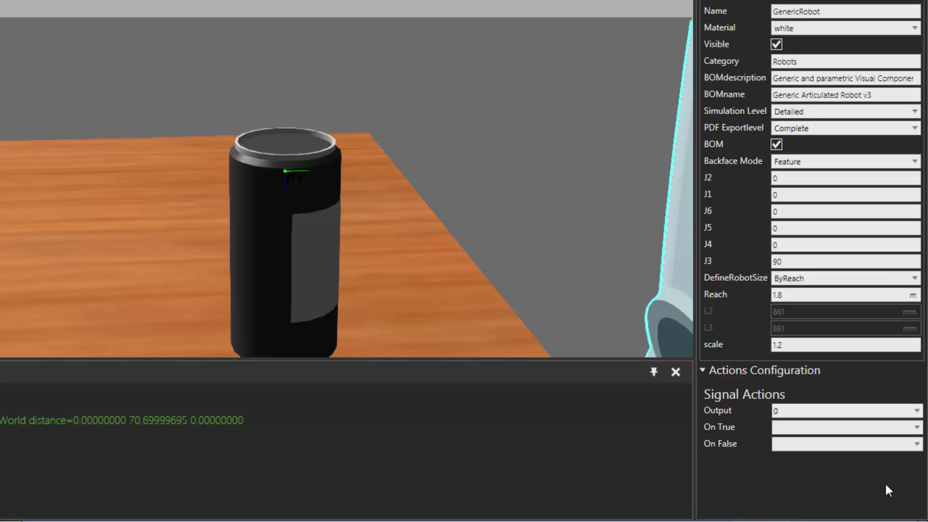
scroll(501, 155, down, 5)
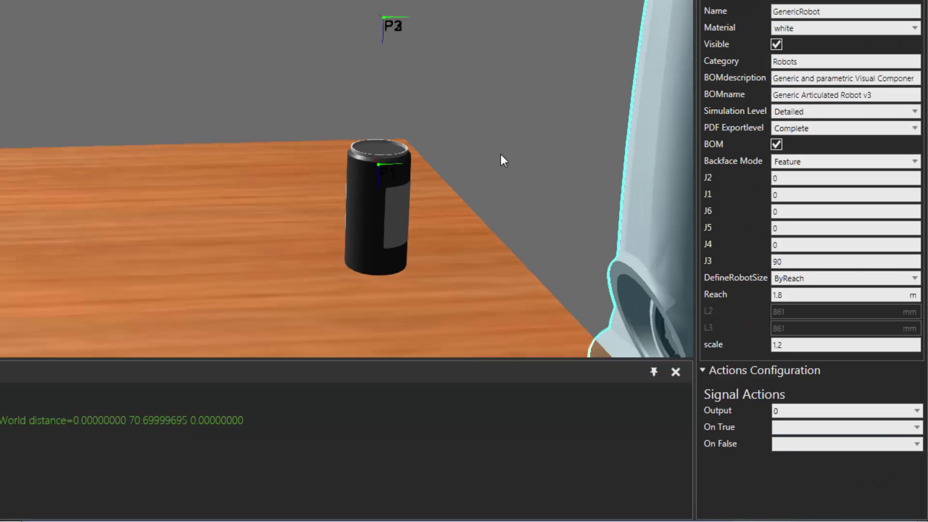
right_drag(500, 155, 191, 138)
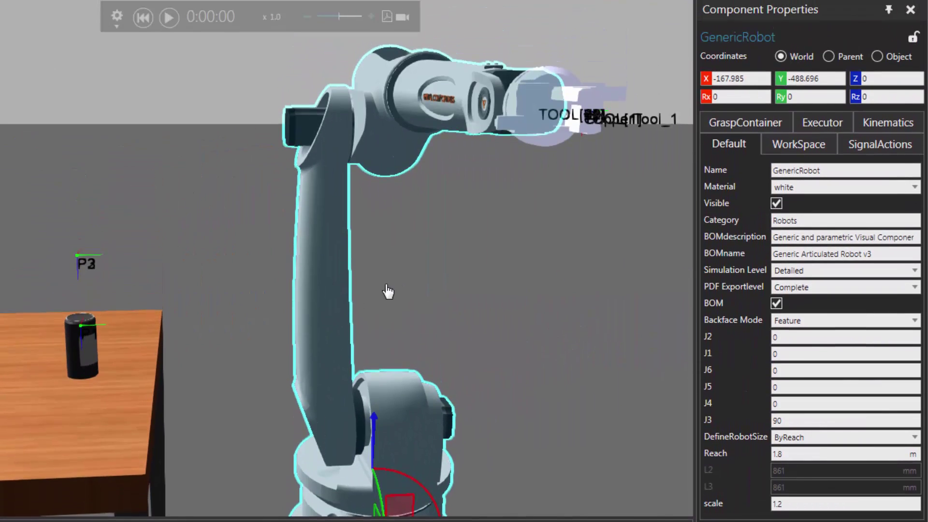
right_drag(388, 216, 294, 137)
click(341, 181)
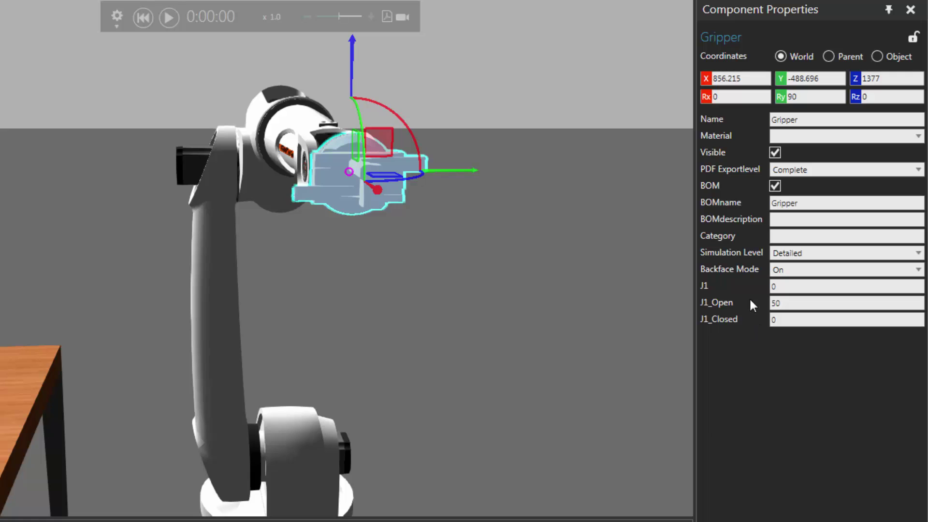
Step: Test the gripper's finger travel by setting J1 to 50 and back to 0
click(778, 286)
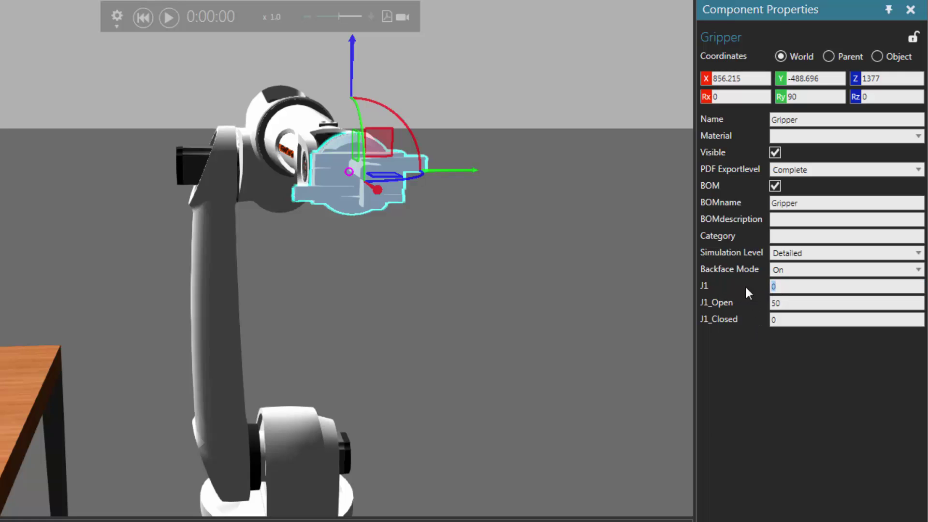
text(50)
key(Return)
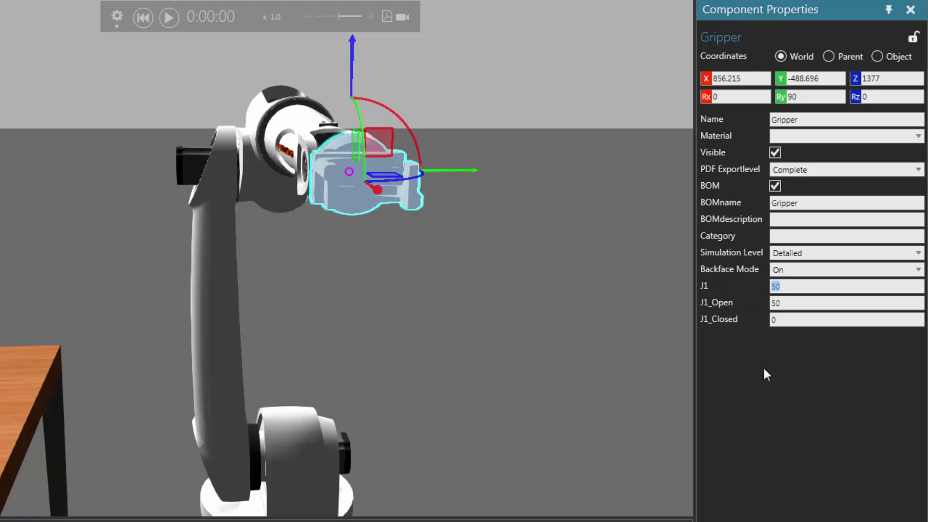
scroll(318, 348, up, 3)
right_drag(318, 349, 474, 319)
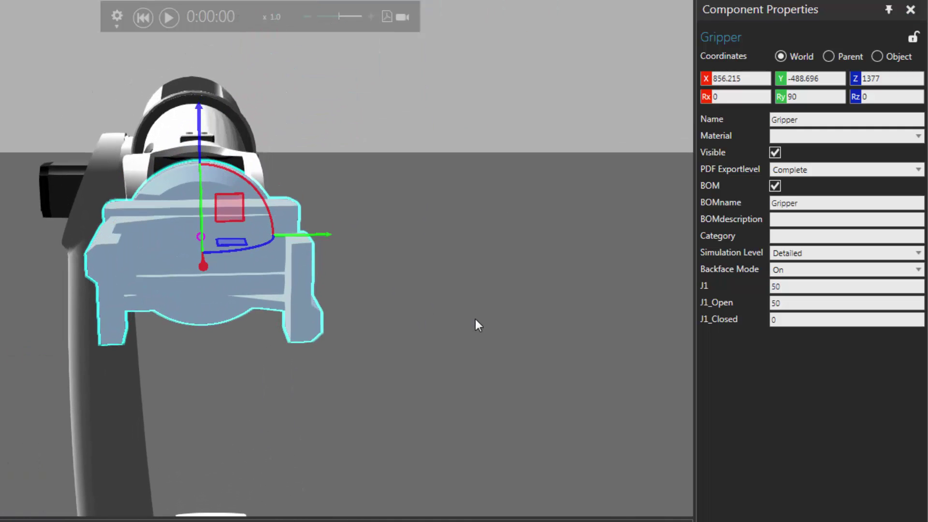
click(777, 288)
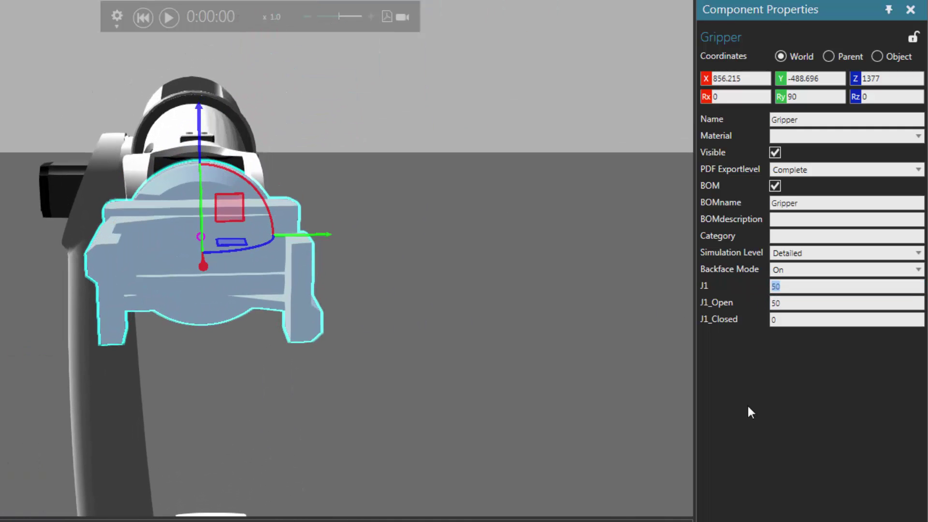
text(0)
key(Return)
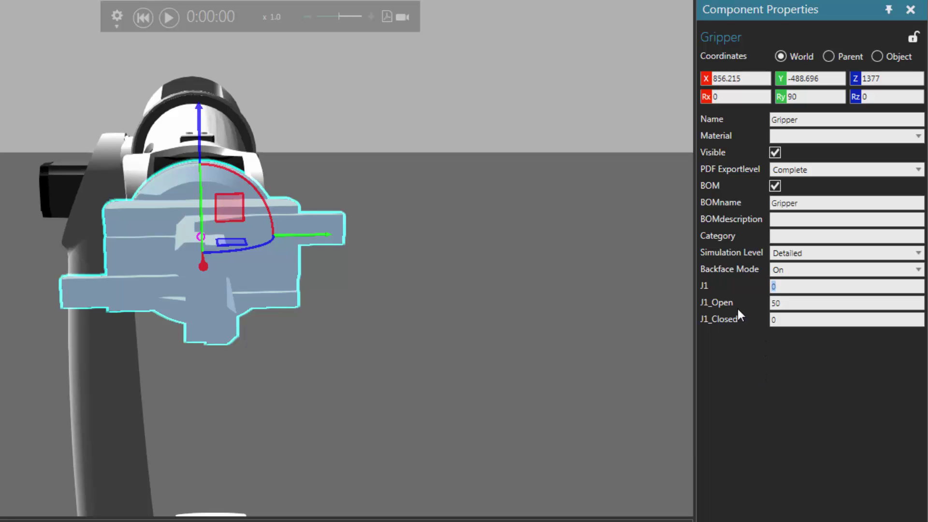
Step: Set the gripper's J1_Closed property to half of the can's 70.7 mm width, 35.35
click(779, 302)
click(772, 319)
click(784, 319)
text(+)
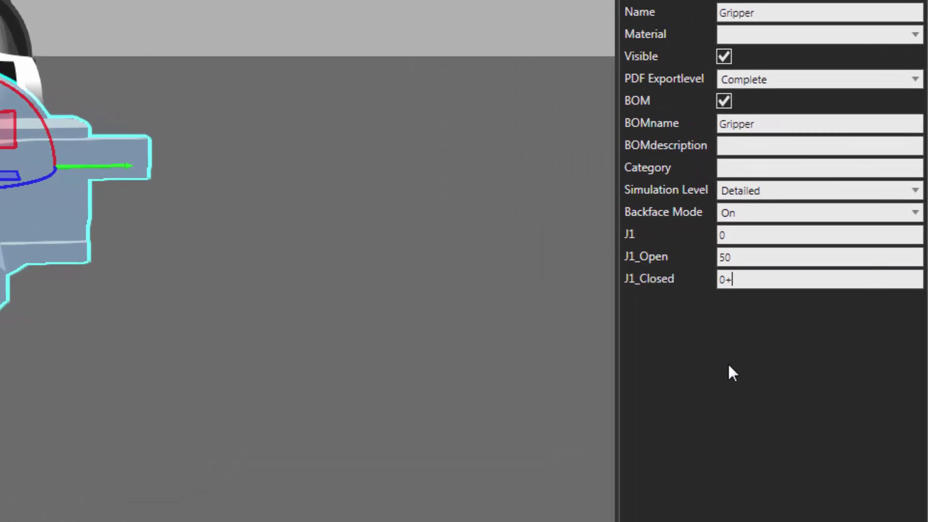
text(()
text(70))
text(7)
text(/)
text(2)
key(Return)
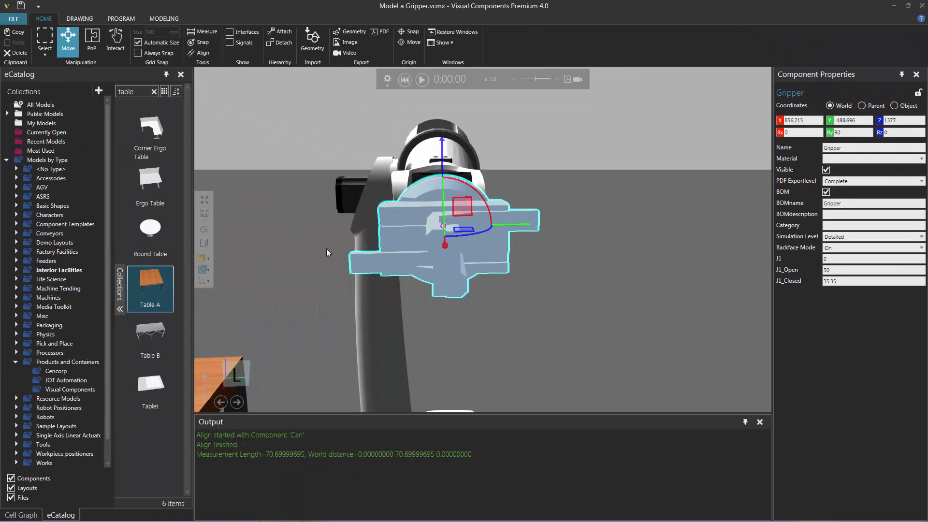
Step: Run the simulation and inspect how the gripper's fingers close around the can
right_drag(315, 296, 460, 265)
scroll(517, 314, down, 5)
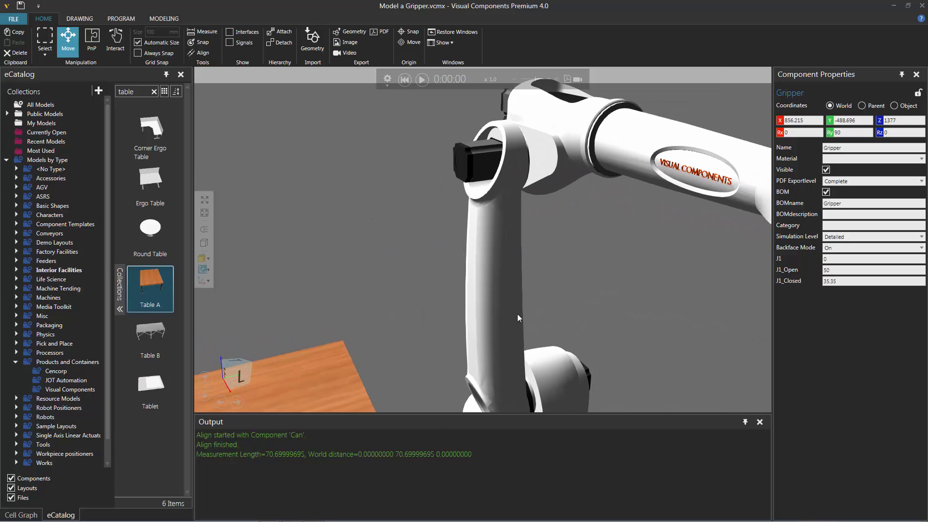
right_drag(520, 315, 551, 297)
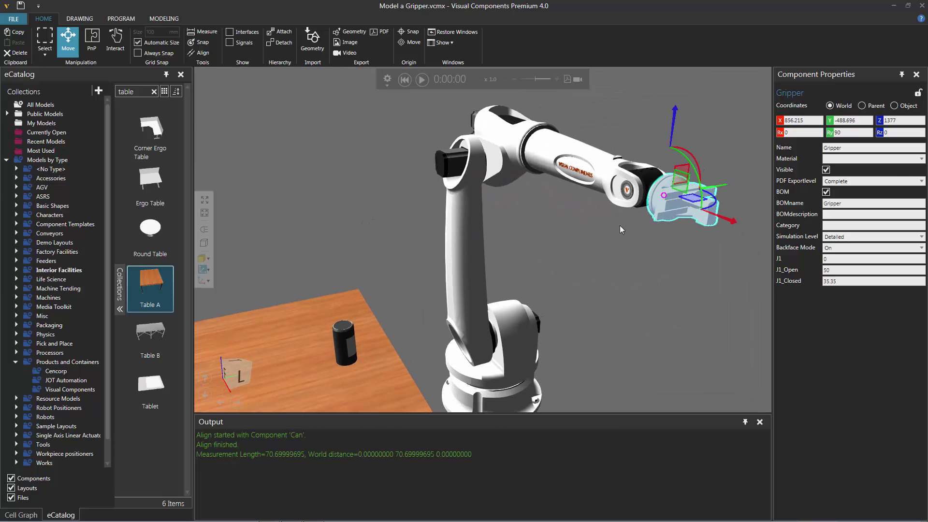
scroll(397, 319, up, 3)
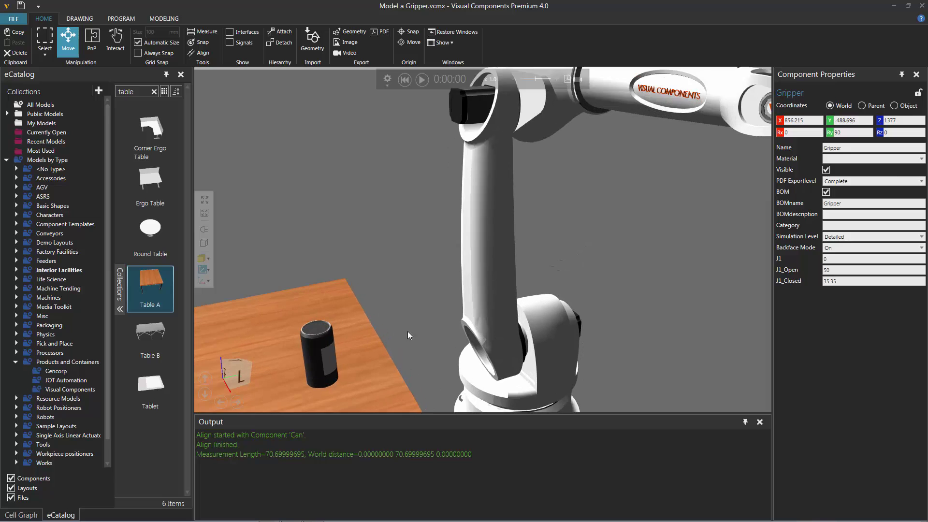
right_drag(407, 332, 473, 242)
click(422, 80)
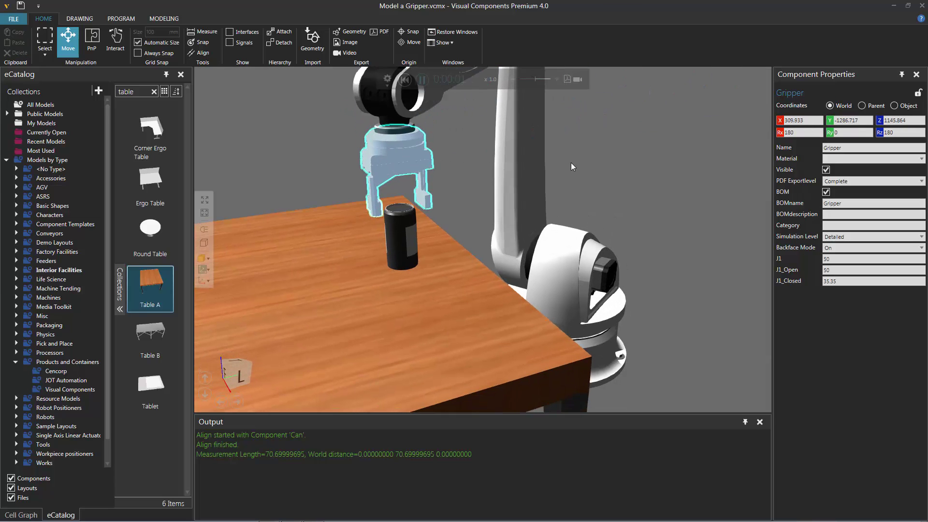
right_drag(568, 163, 461, 234)
scroll(369, 186, up, 4)
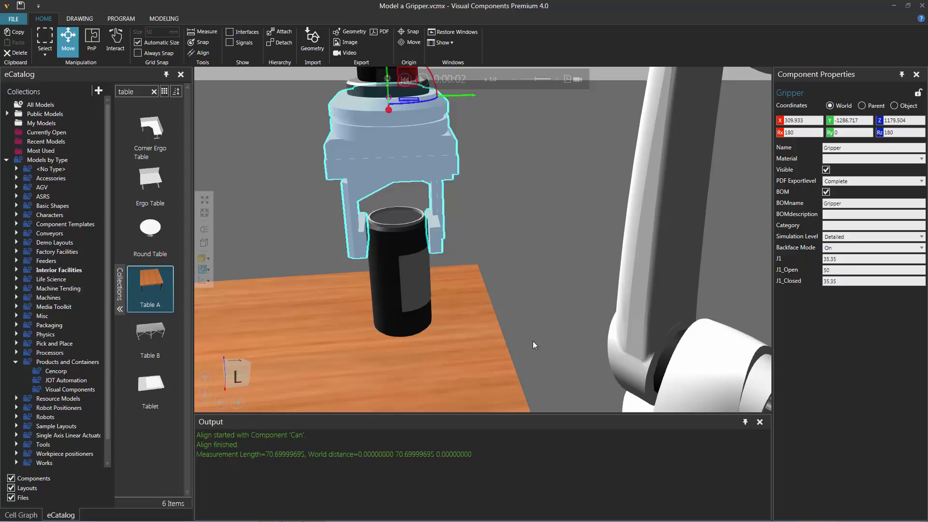
Step: Open the robot's program and review the linear move P1, Set OUT[100] == True and Wait IN[102] == True statements
click(130, 18)
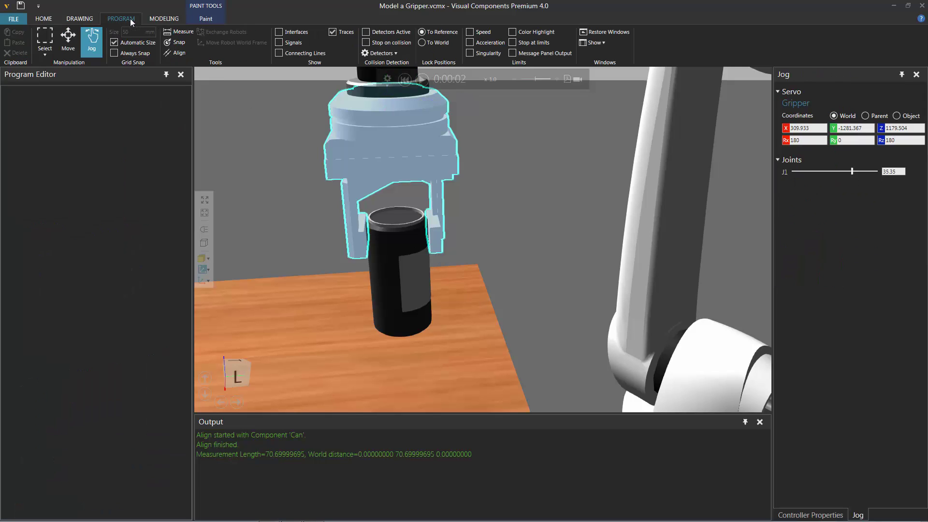
click(659, 159)
click(54, 192)
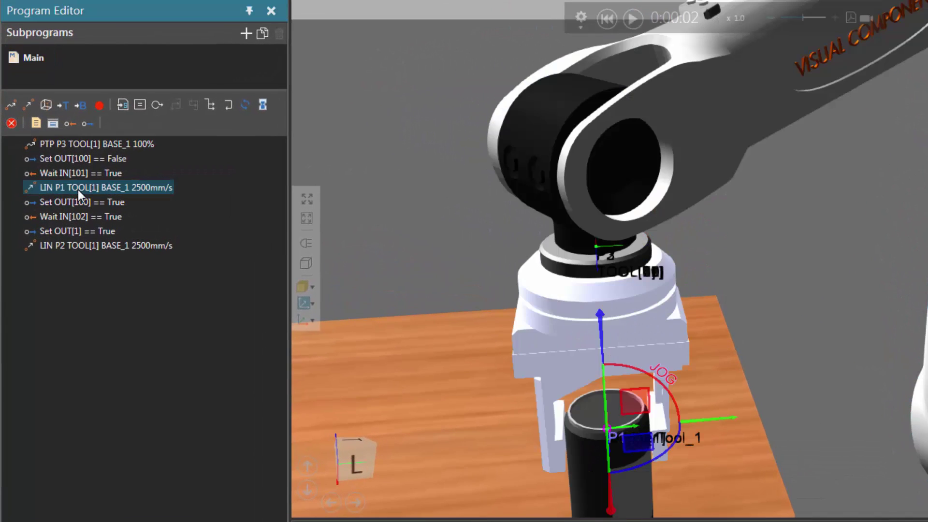
shift+click(83, 202)
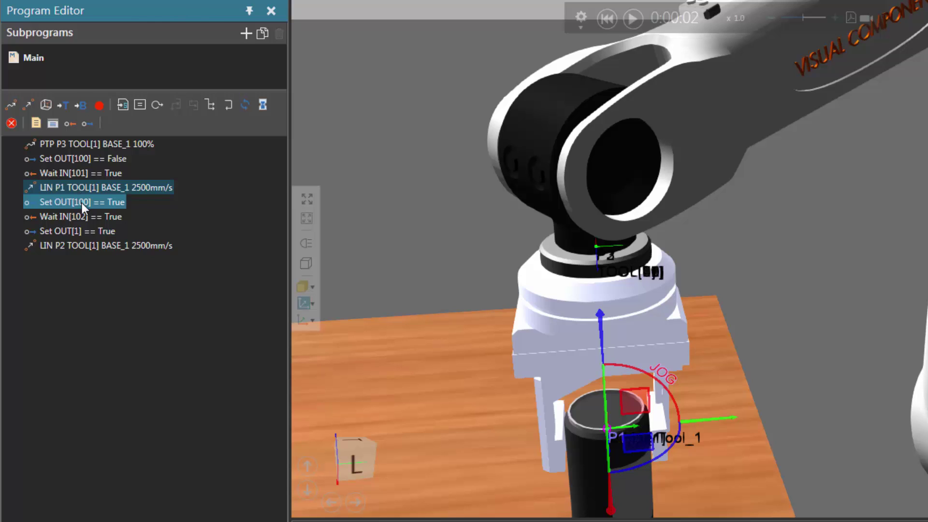
click(82, 202)
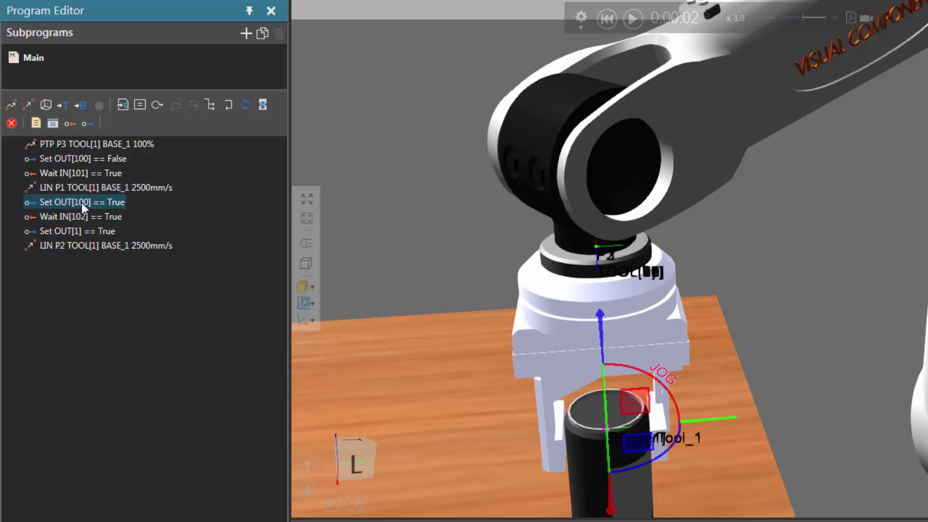
click(80, 217)
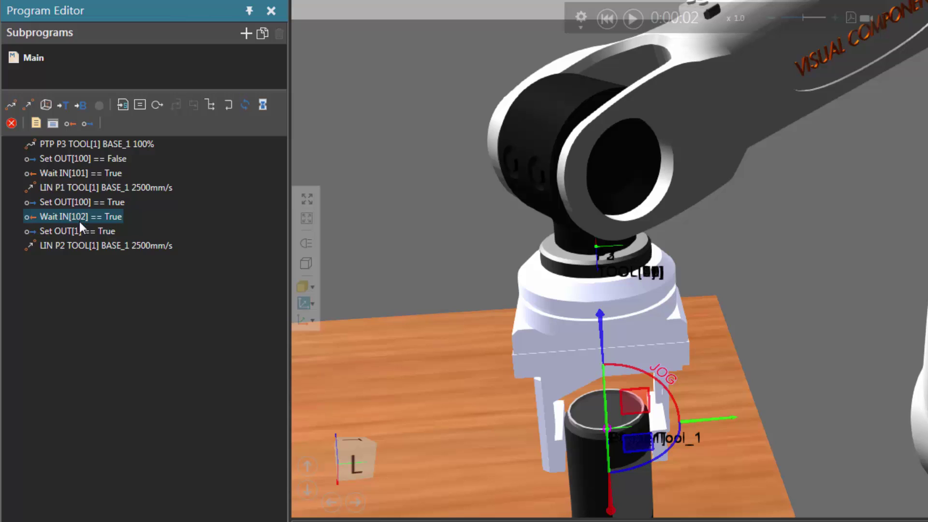
Step: Review the Set OUT[1] == True and LIN P2 statements, and copy the block of statements from LIN P1 through LIN P2
click(76, 230)
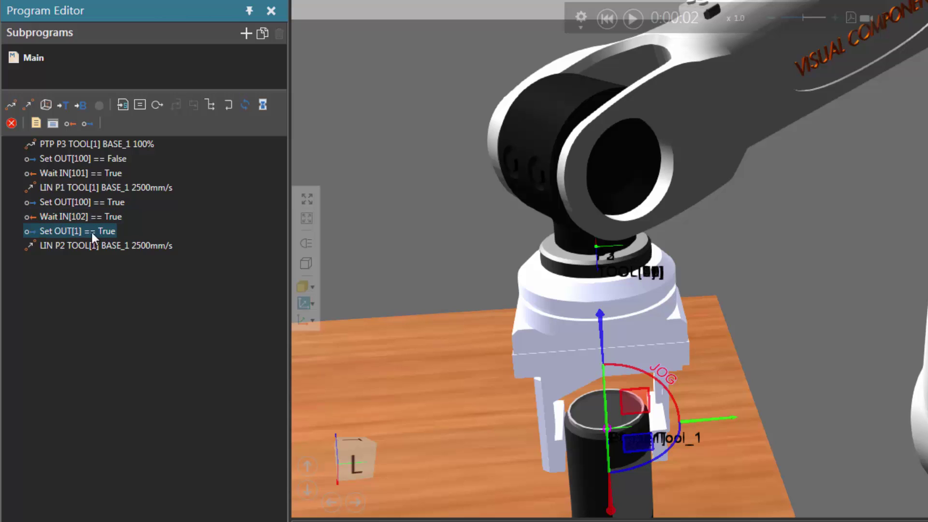
click(80, 245)
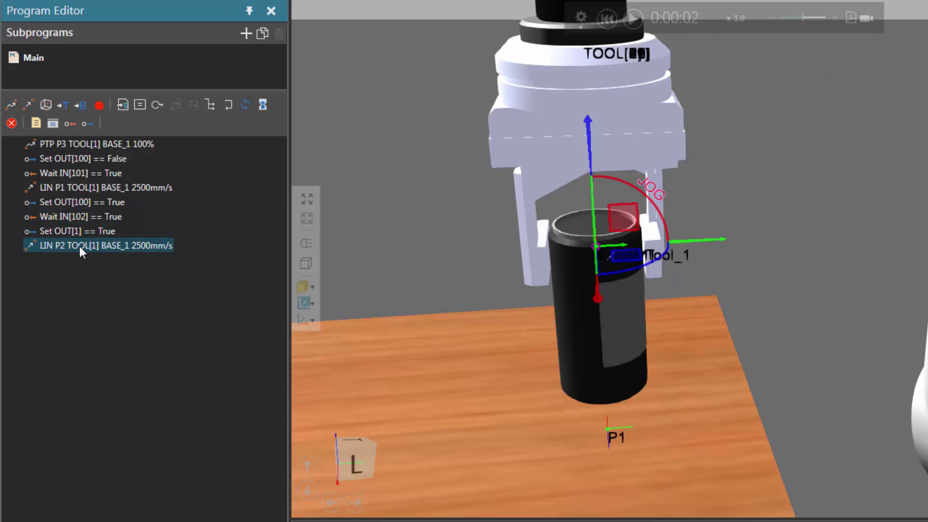
click(88, 191)
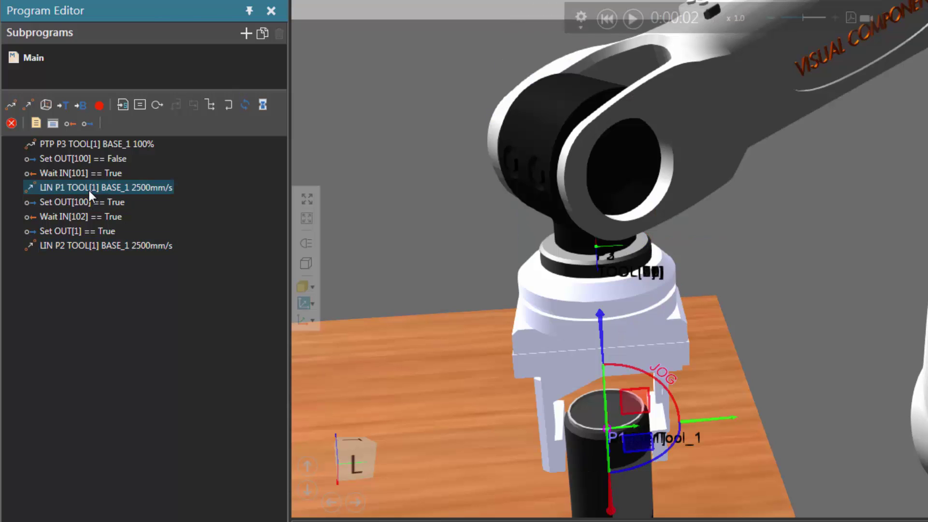
ctrl+click(89, 245)
key(shift)
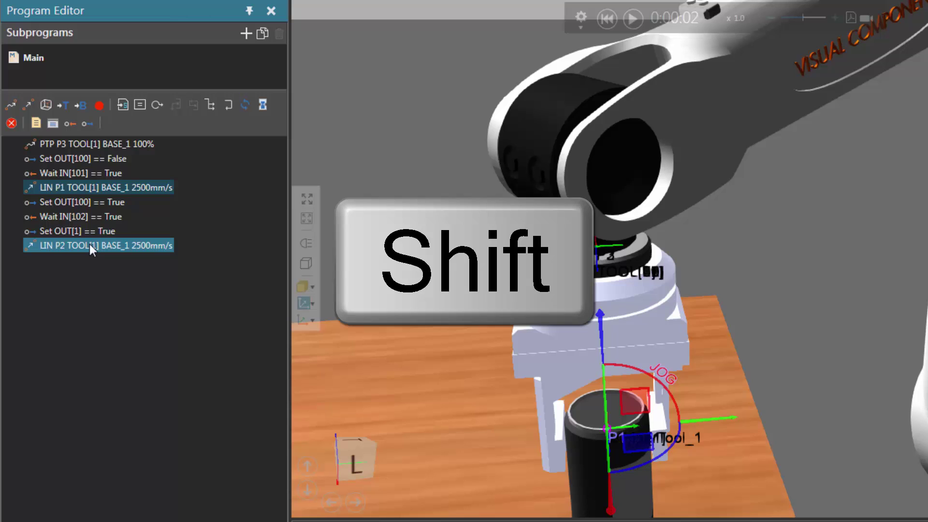
shift+click(88, 245)
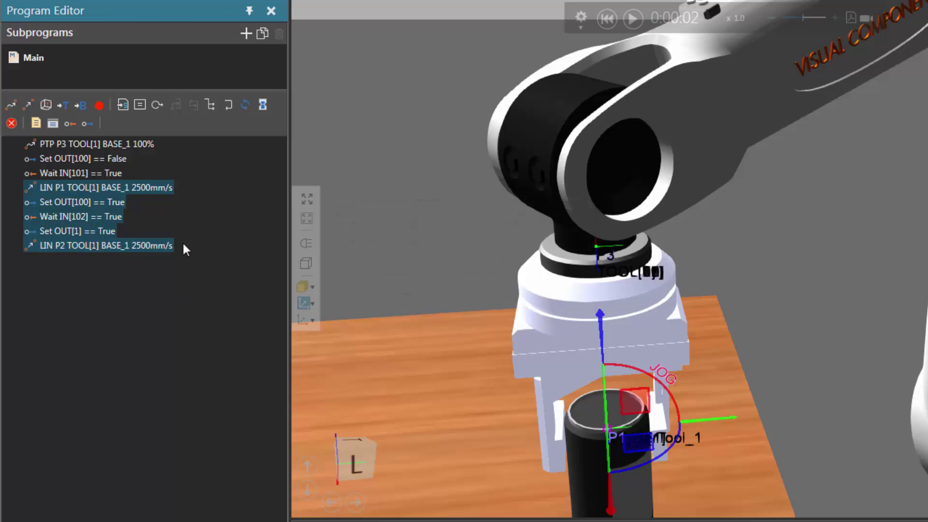
right_click(131, 187)
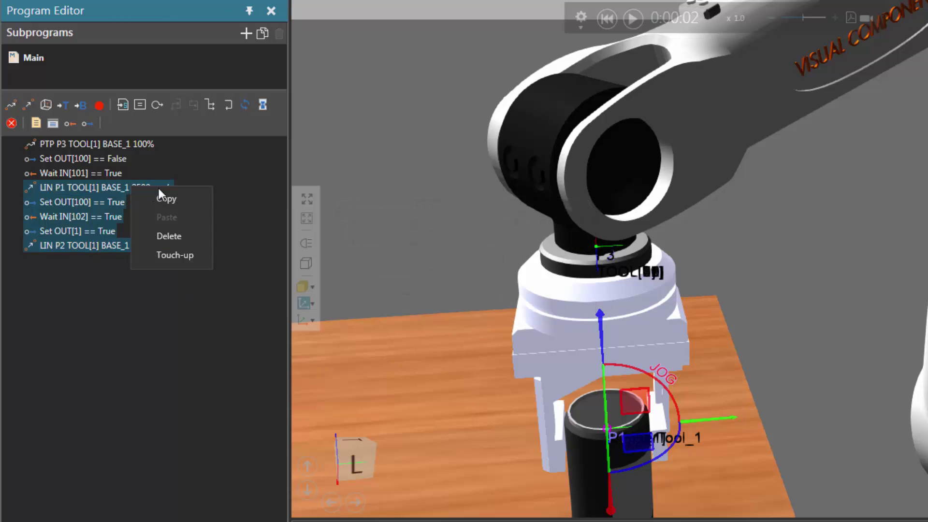
click(165, 198)
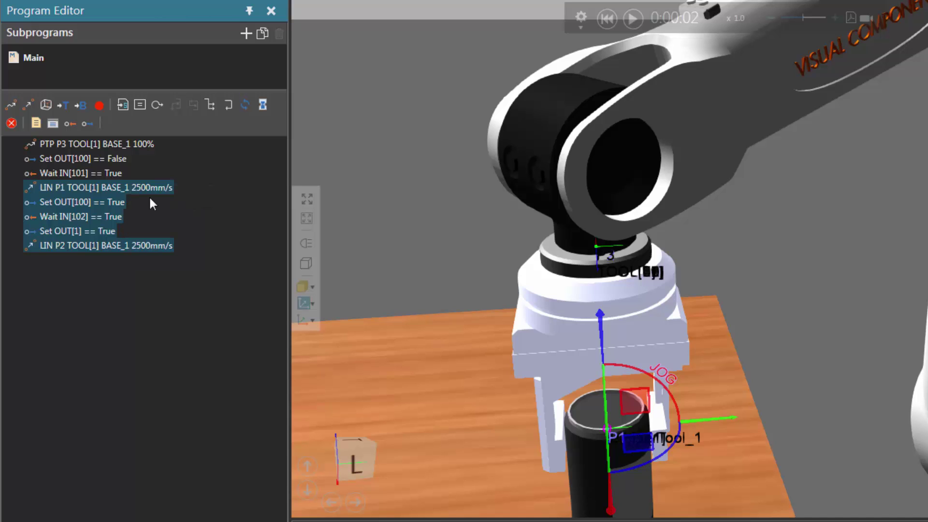
Step: Add a comment reading Place after the last LIN P2 statement and paste the copied statements below it
click(72, 247)
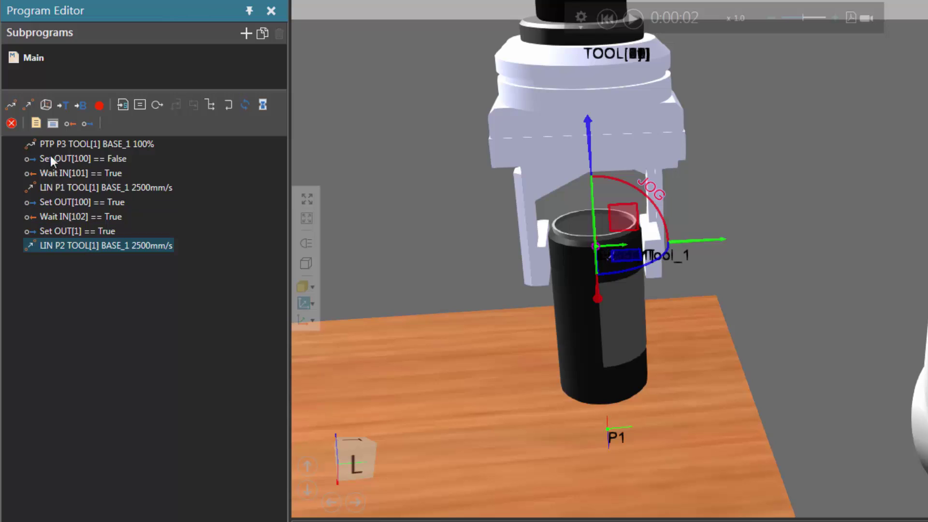
click(35, 123)
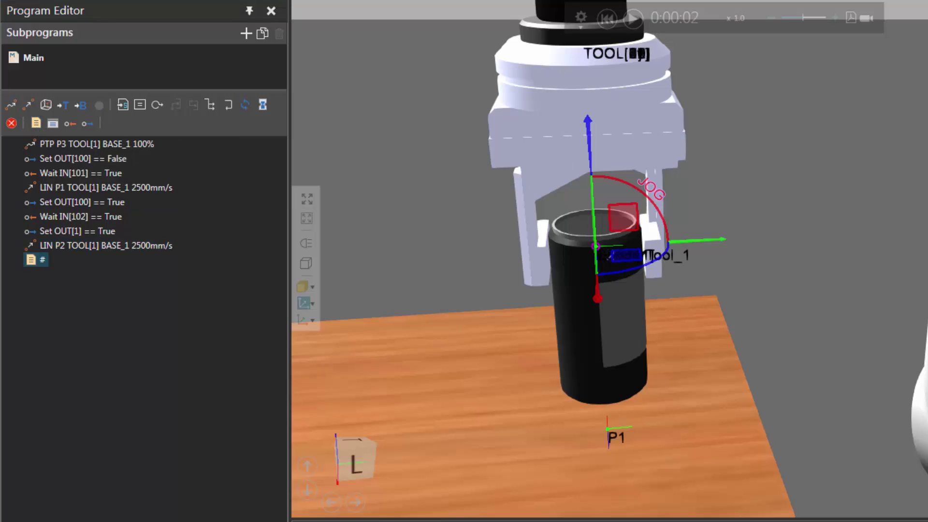
text(Place)
right_click(53, 262)
click(100, 297)
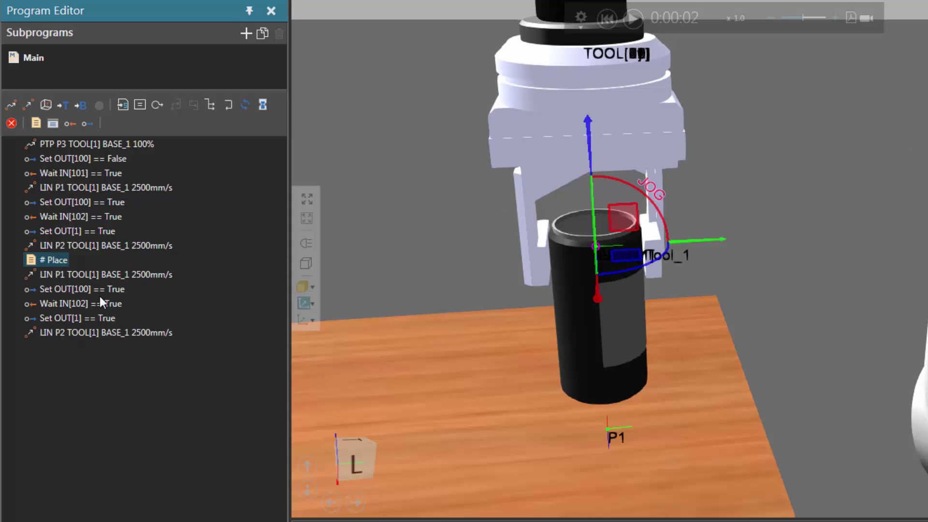
Step: Set the output value of the pasted OUT[100] statement under the Place comment to False
click(77, 275)
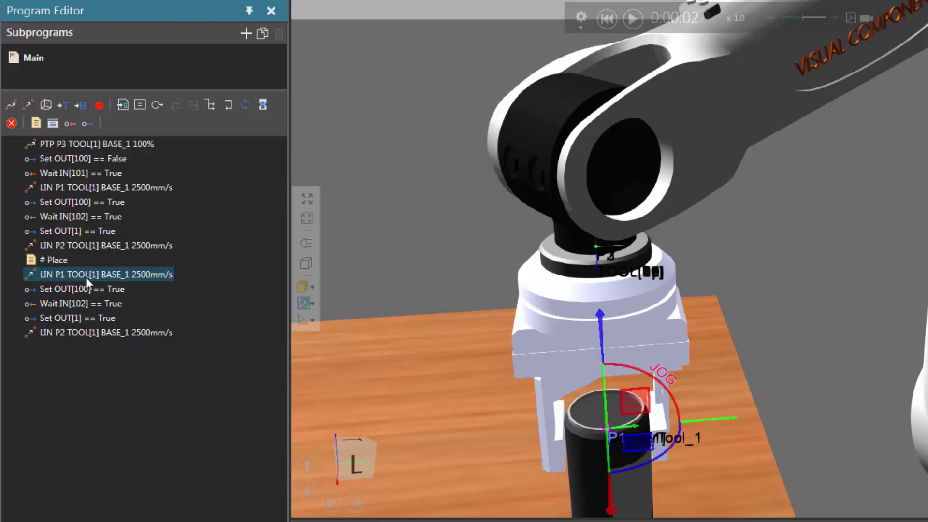
right_drag(844, 366, 823, 244)
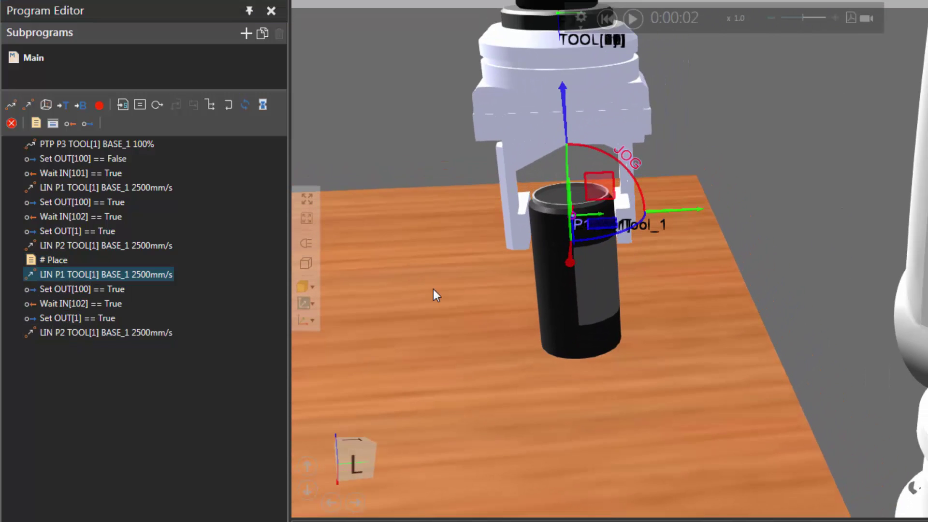
click(64, 289)
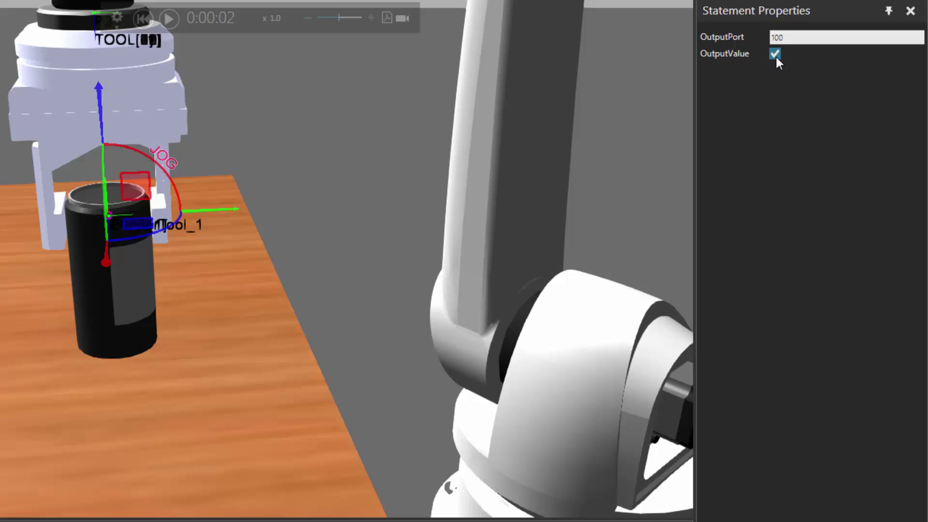
click(775, 55)
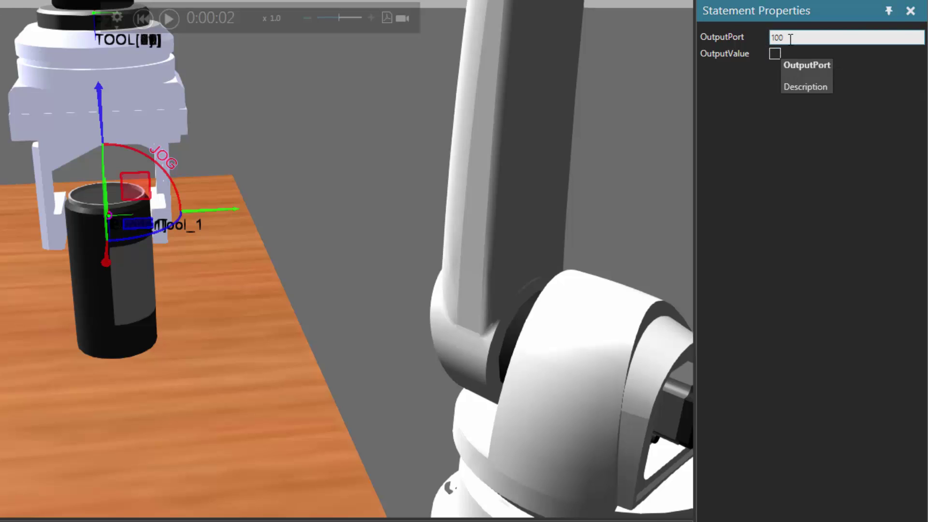
drag(789, 37, 749, 37)
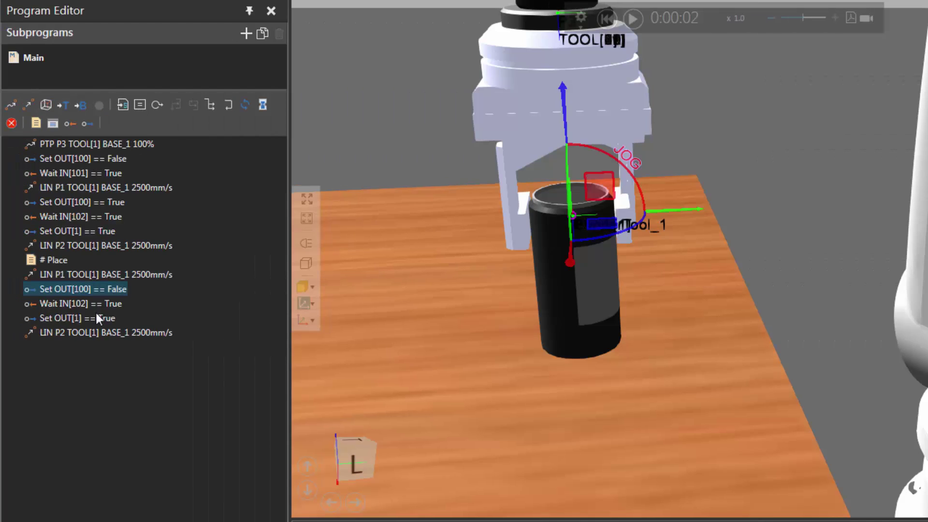
Step: Under the Place comment, change the wait statement to IN[101] == True and the OUT[1] statement to False, keeping the final LIN P2 move
shift+click(89, 304)
click(89, 306)
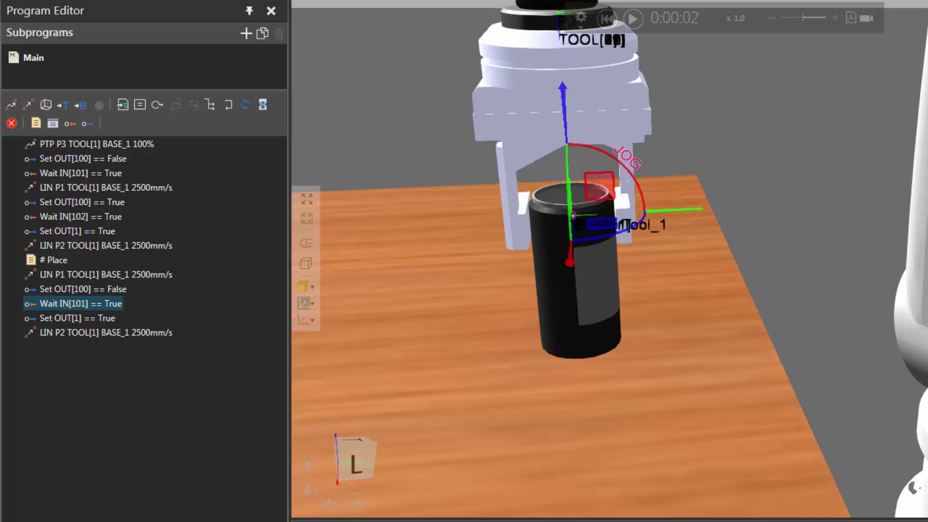
click(74, 320)
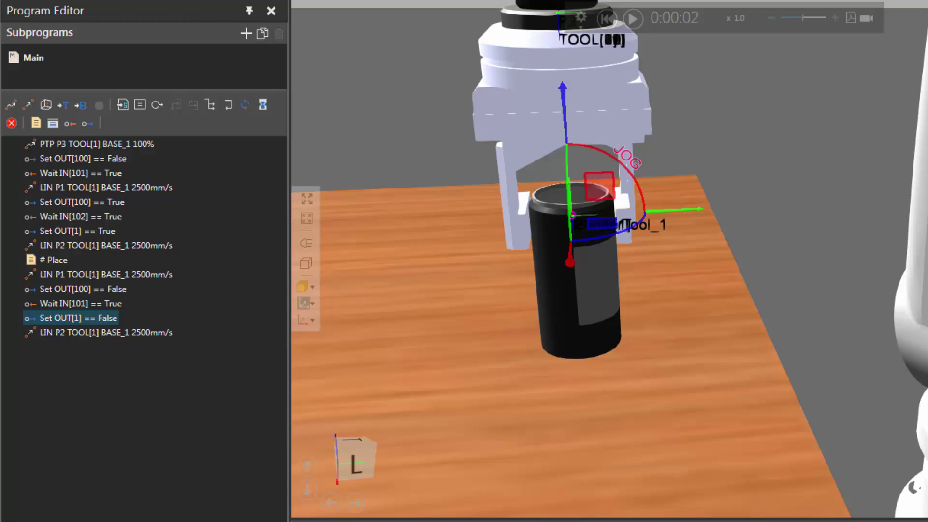
click(76, 332)
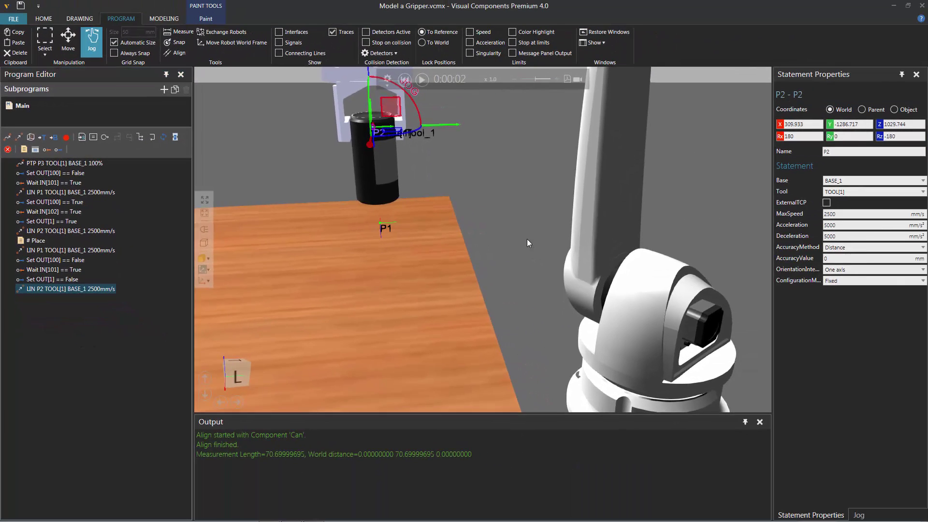
Step: Run the simulation from the start to check how the robot picks up the can and places it on the table
click(421, 79)
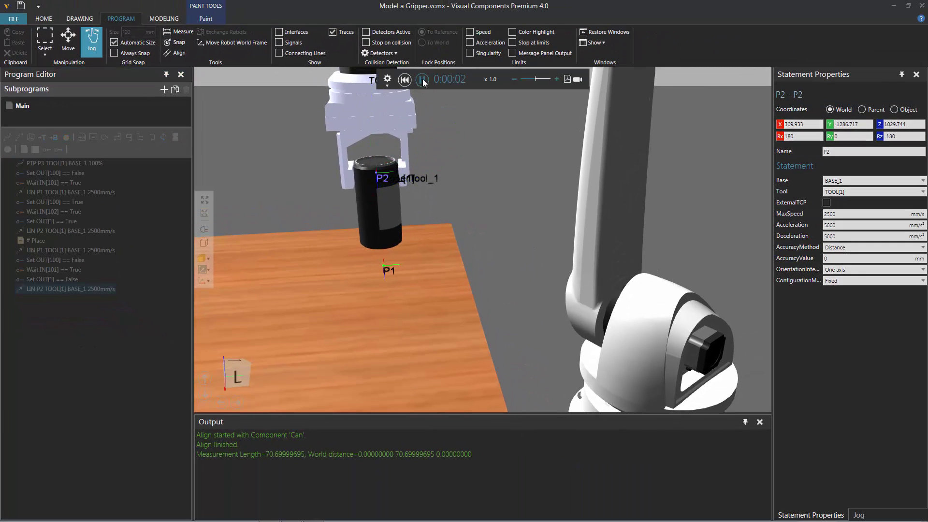
click(405, 80)
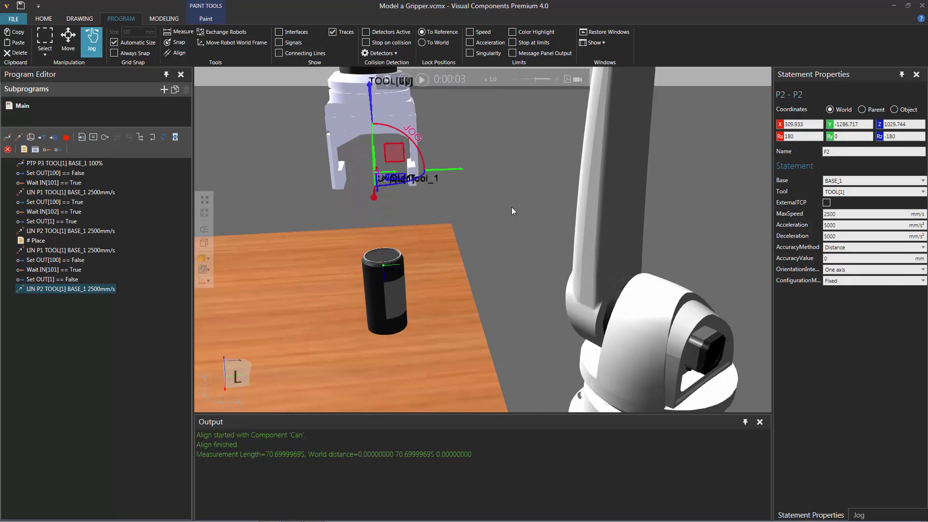
scroll(511, 207, down, 3)
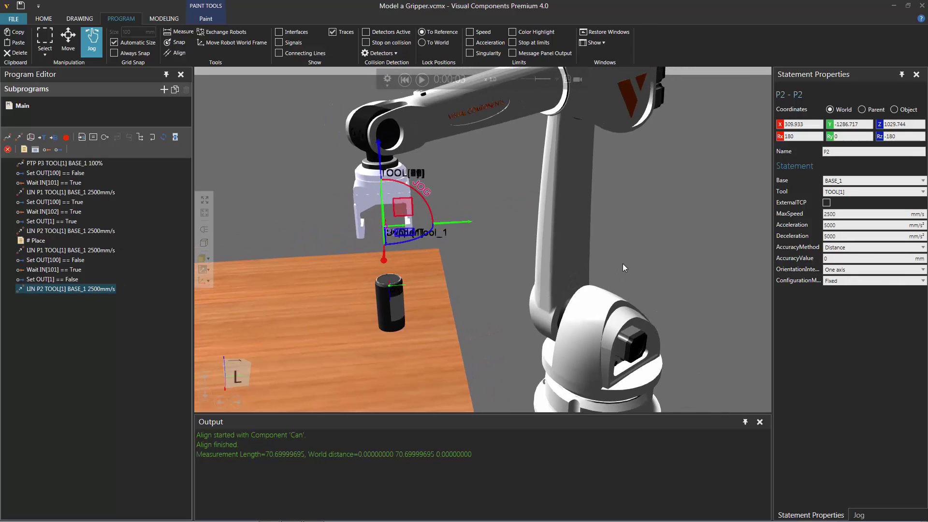